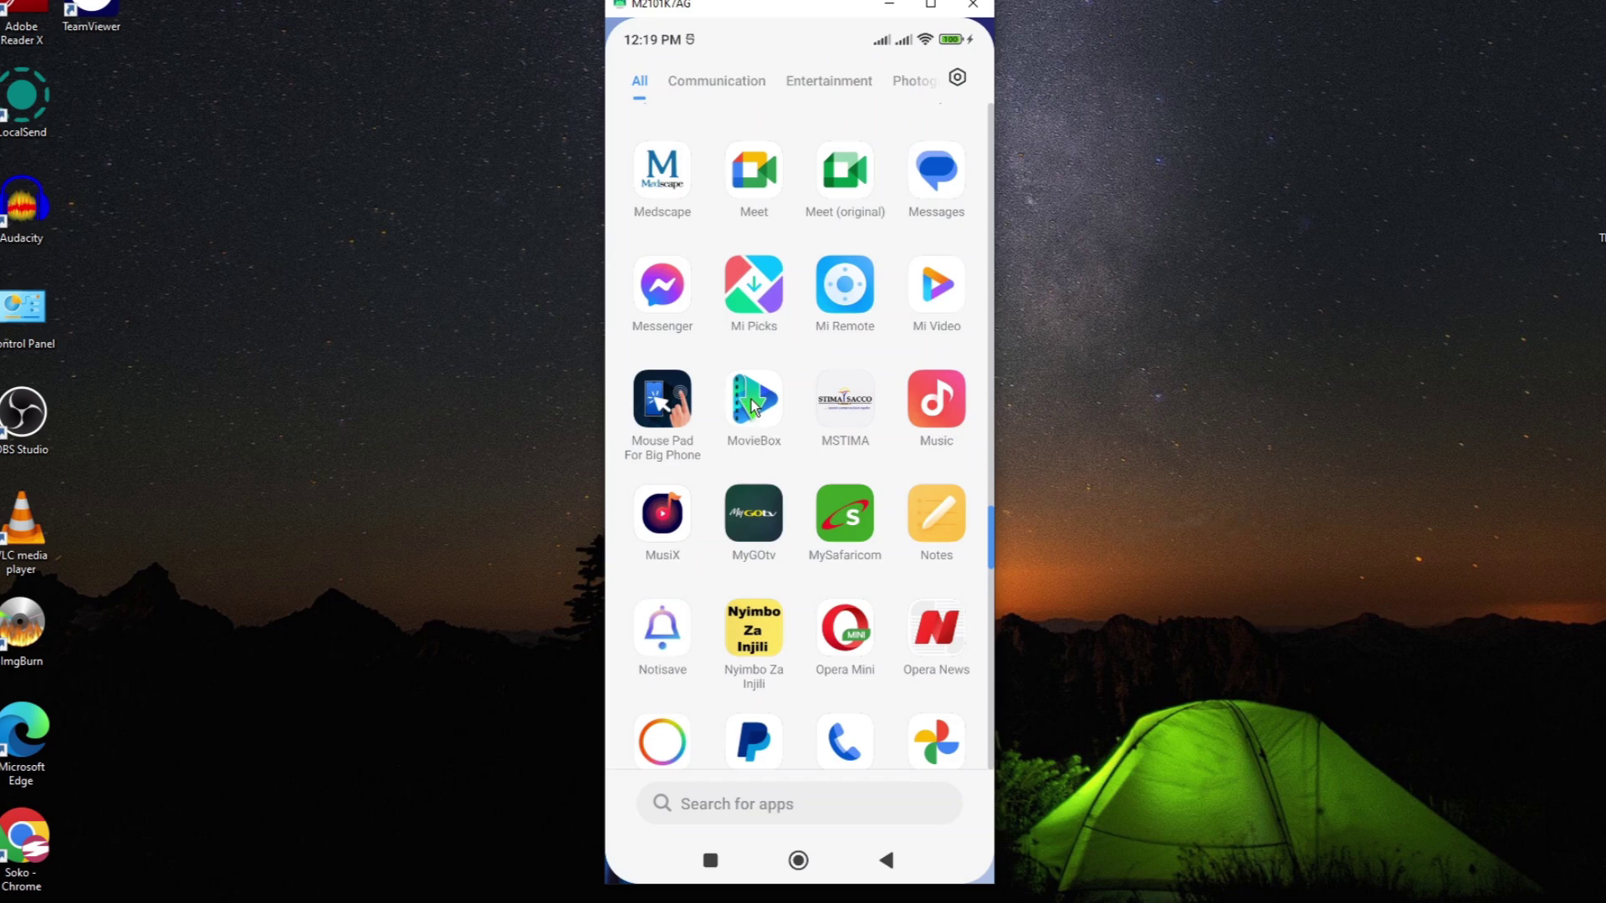
{"action": "scroll", "coordinate": [753, 405], "scroll_direction": "up", "scroll_amount": 1}
{"action": "scroll", "coordinate": [778, 528], "scroll_direction": "up", "scroll_amount": 2}
{"action": "scroll", "coordinate": [778, 384], "scroll_direction": "up", "scroll_amount": 2}
{"action": "scroll", "coordinate": [765, 662], "scroll_direction": "down", "scroll_amount": 1}
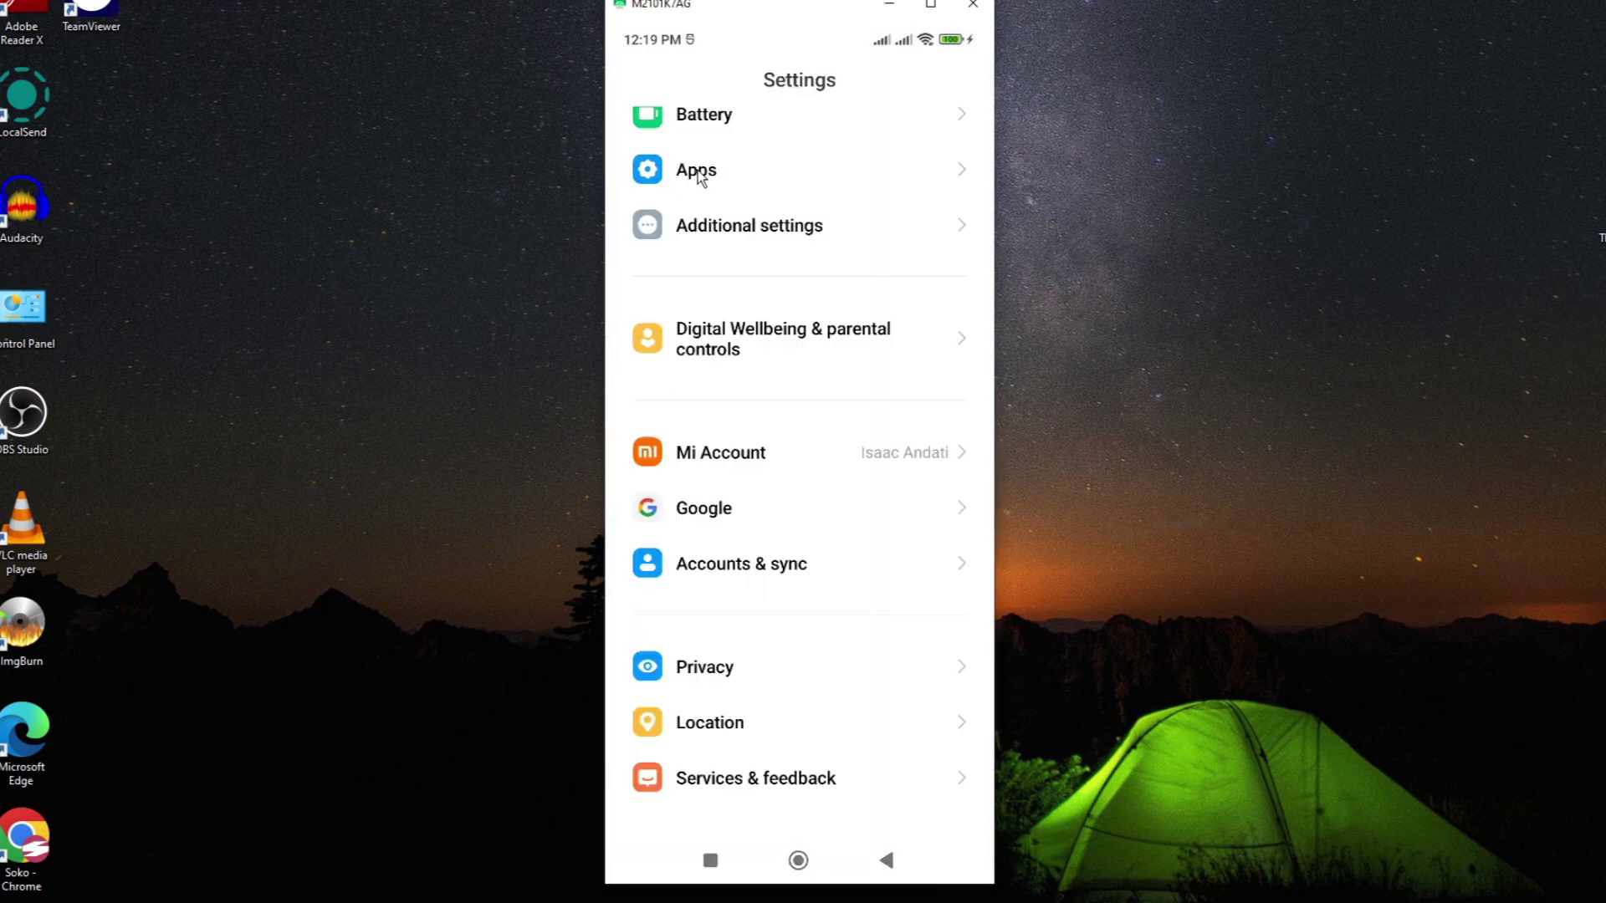
- Go to Settings > Apps > Manage apps to list the installed apps
{"action": "left_click", "coordinate": [699, 176]}
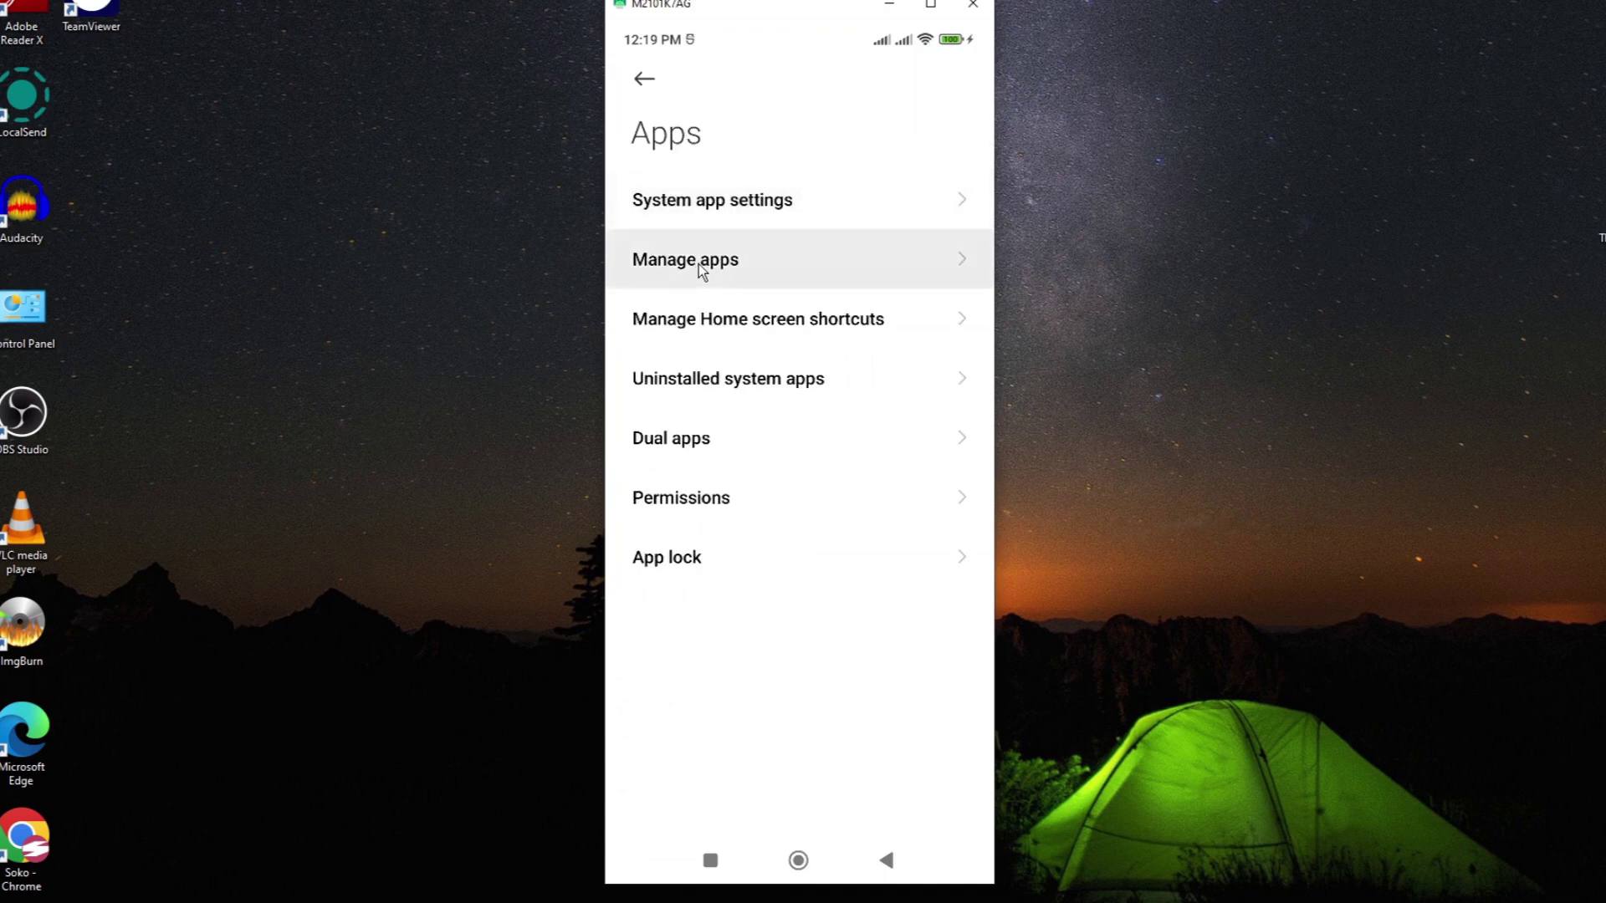
{"action": "left_click", "coordinate": [698, 264]}
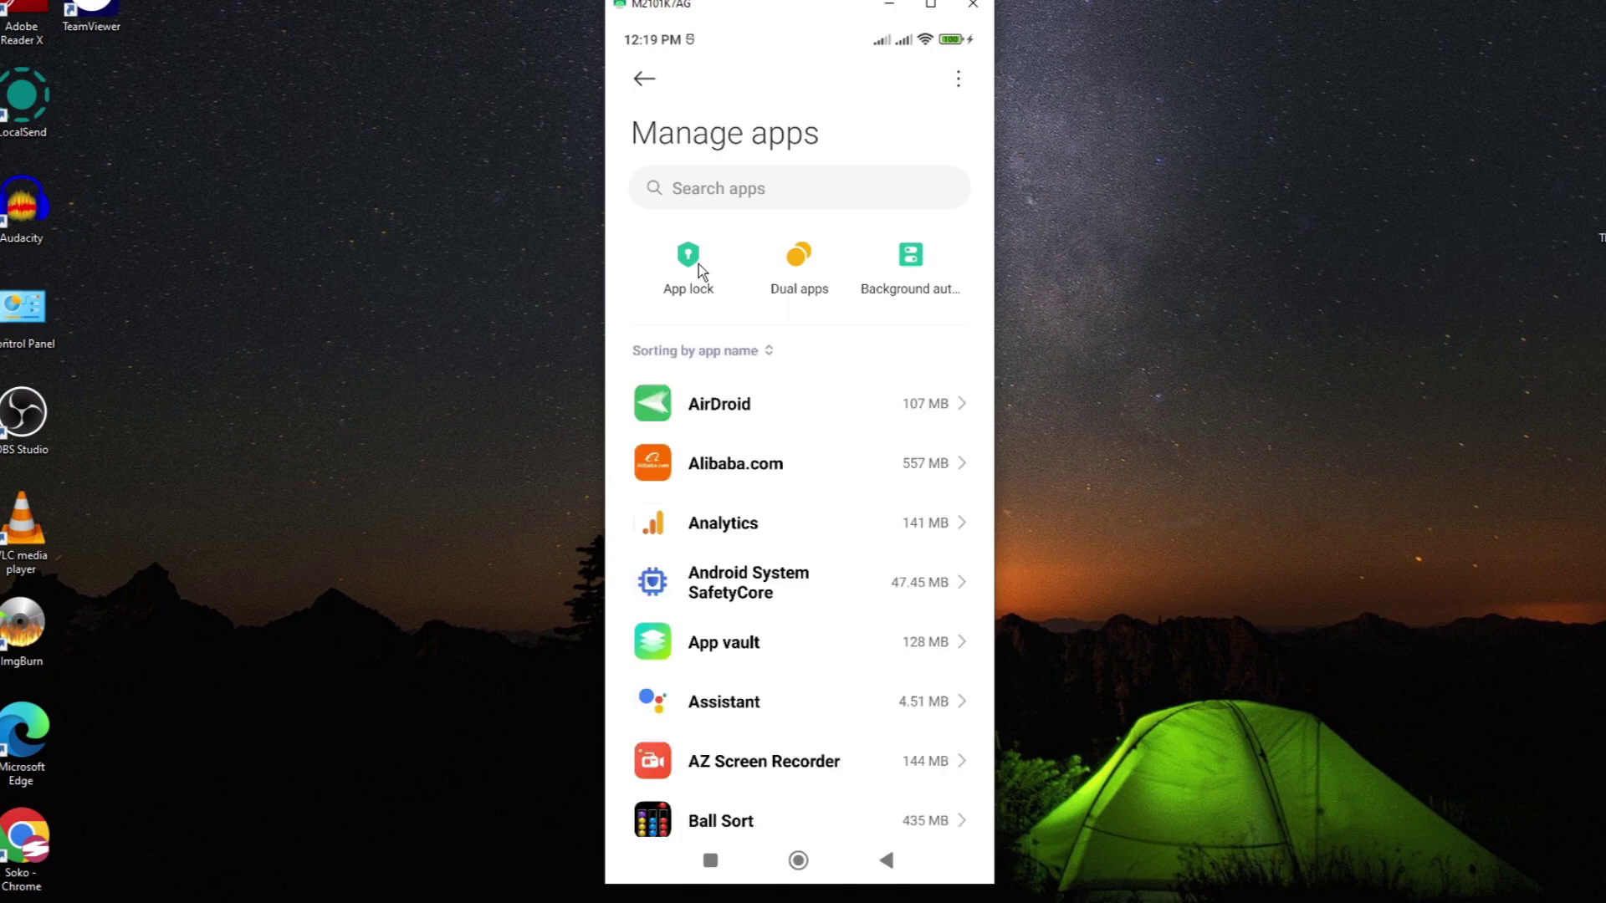
{"action": "scroll", "coordinate": [818, 342], "scroll_direction": "down", "scroll_amount": 1}
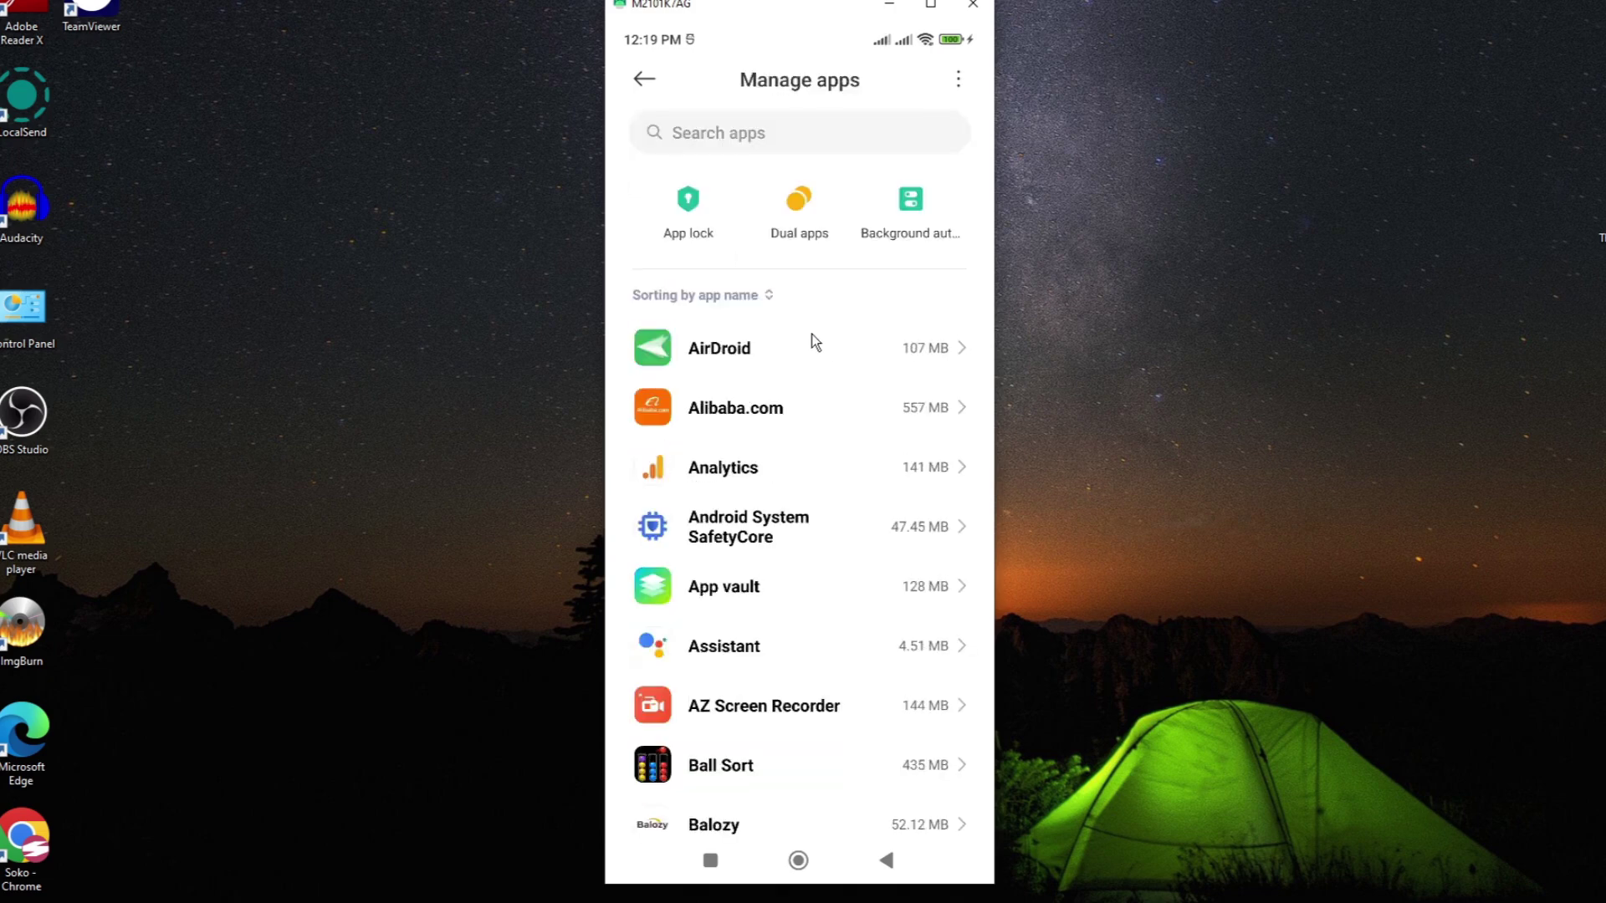
{"action": "scroll", "coordinate": [783, 447], "scroll_direction": "down", "scroll_amount": 3}
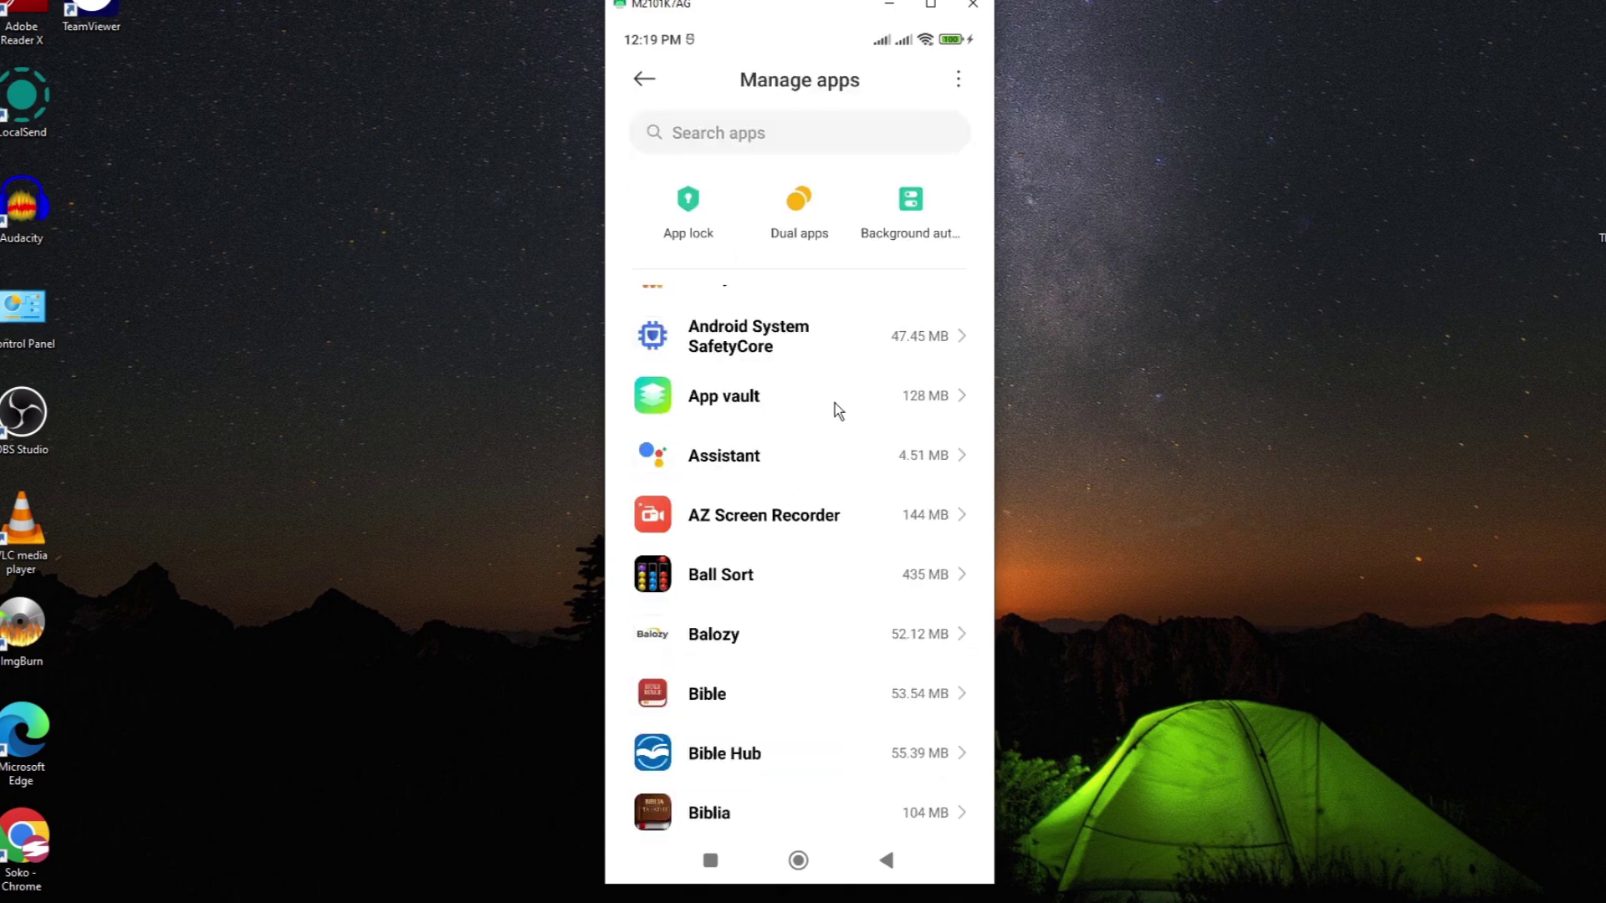
{"action": "scroll", "coordinate": [762, 527], "scroll_direction": "down", "scroll_amount": 2}
{"action": "scroll", "coordinate": [757, 545], "scroll_direction": "down", "scroll_amount": 2}
{"action": "scroll", "coordinate": [757, 544], "scroll_direction": "down", "scroll_amount": 10}
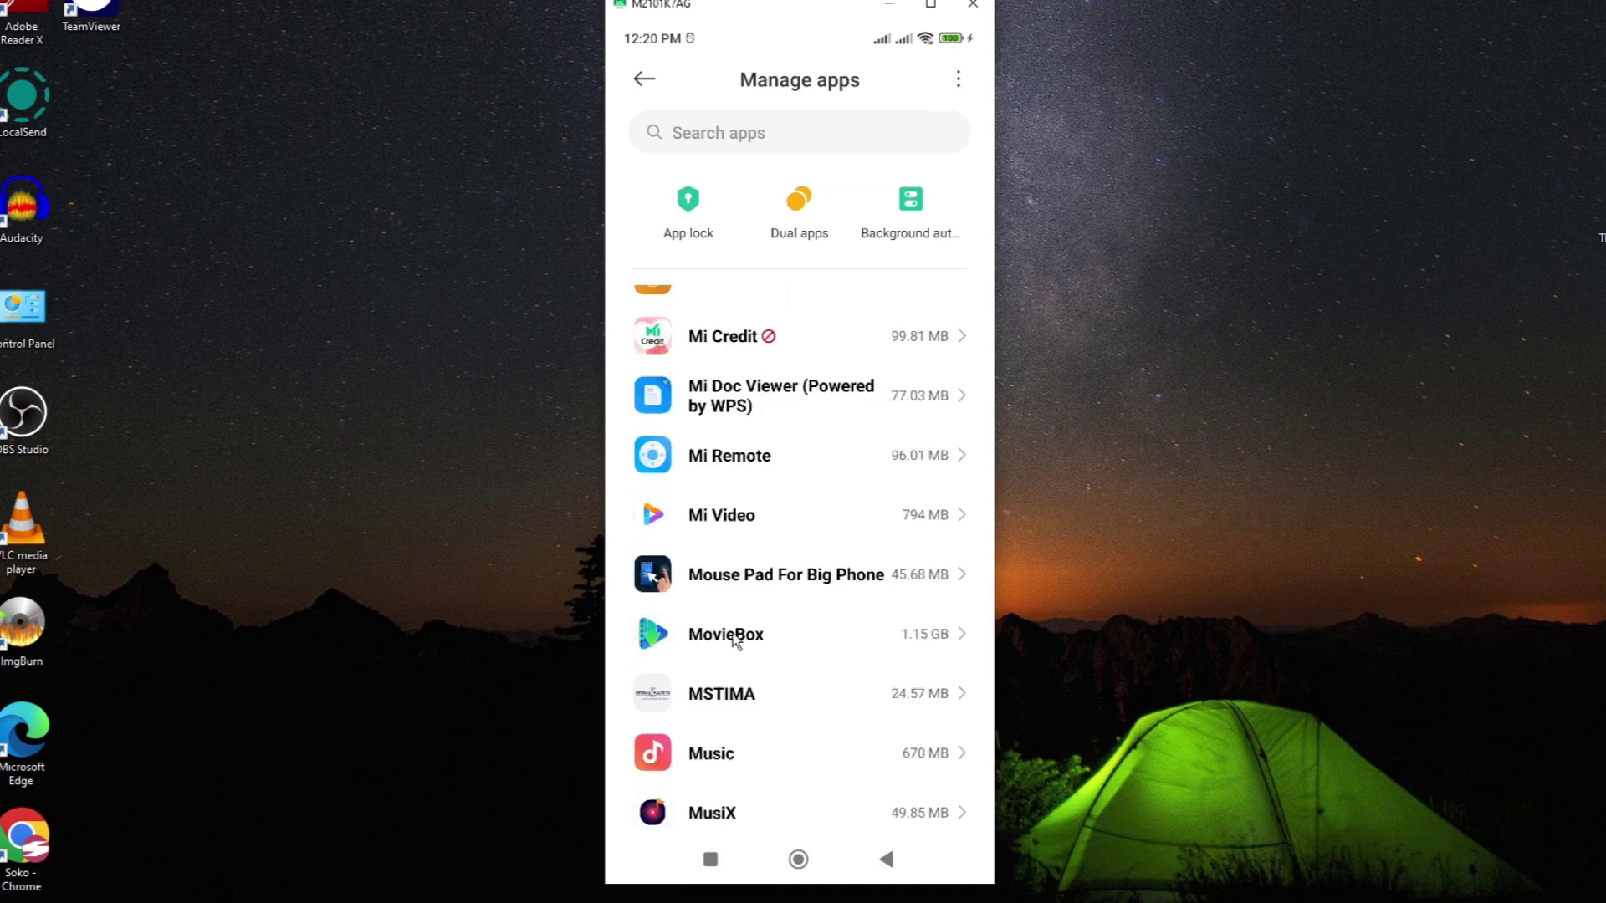
- Open MovieBox's app info and its Storage page showing app, data and cache sizes
{"action": "left_click", "coordinate": [736, 640]}
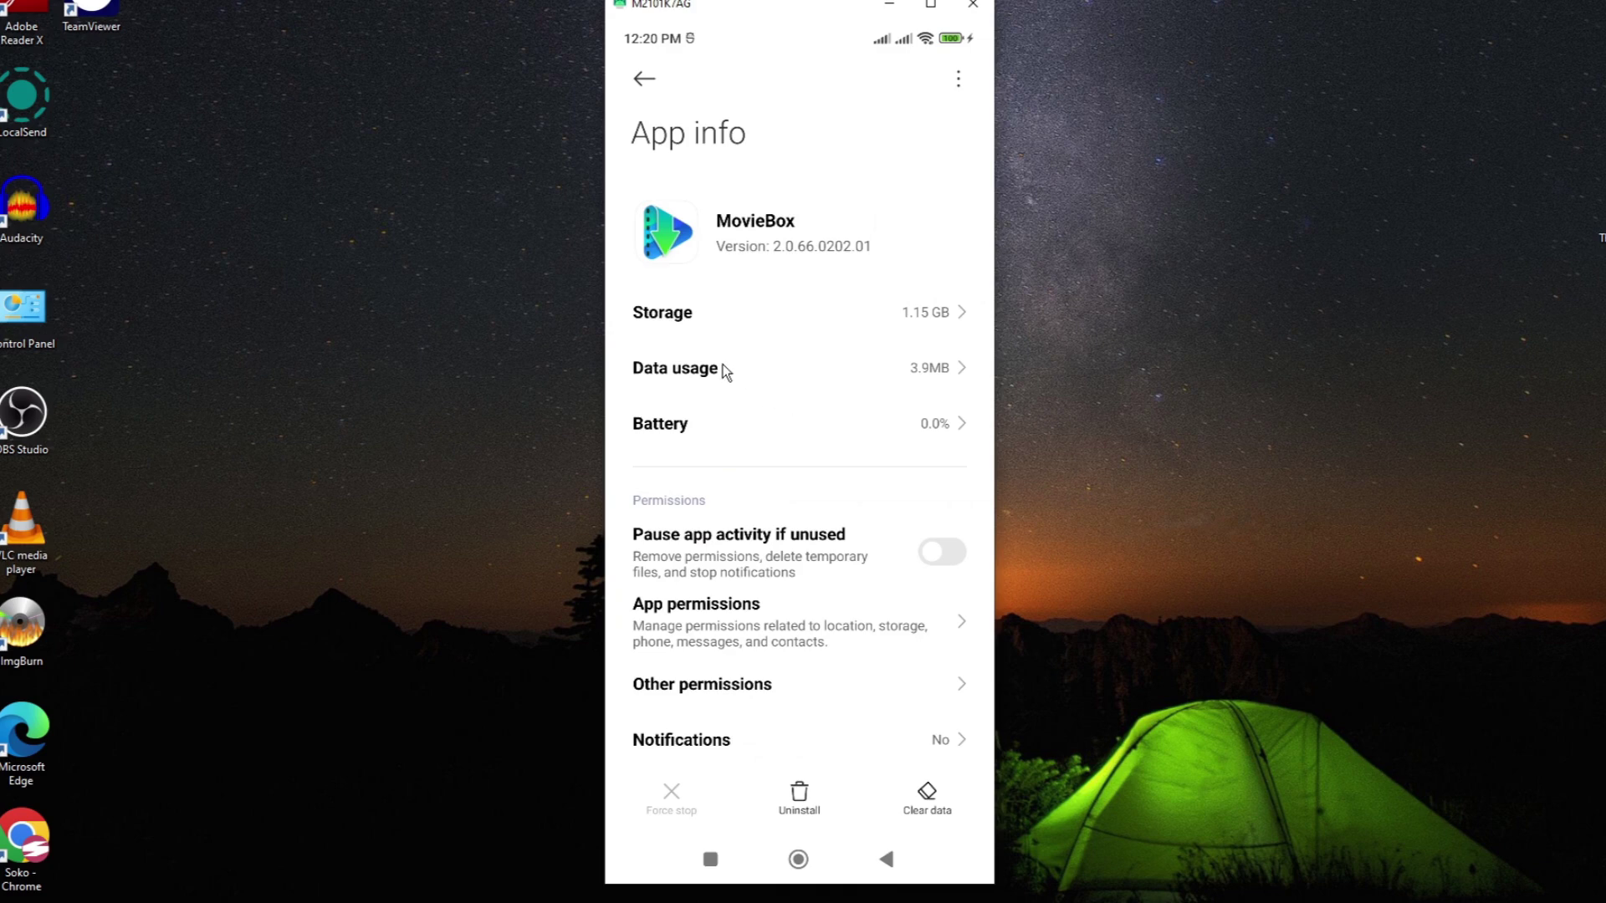
{"action": "left_click", "coordinate": [670, 313]}
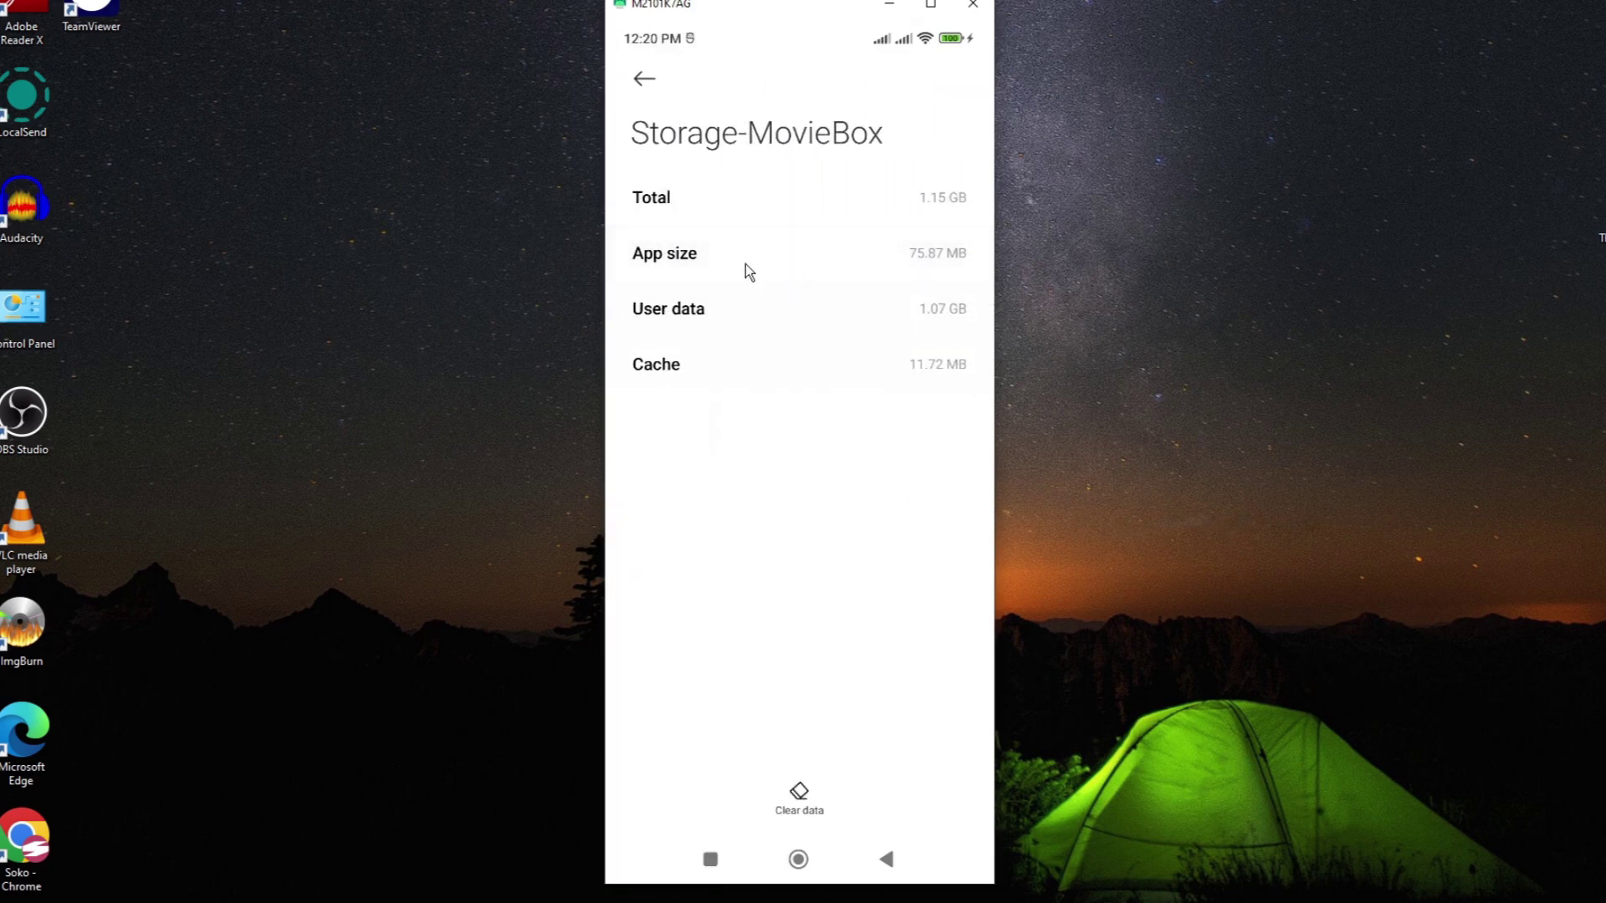
{"action": "left_click", "coordinate": [967, 310]}
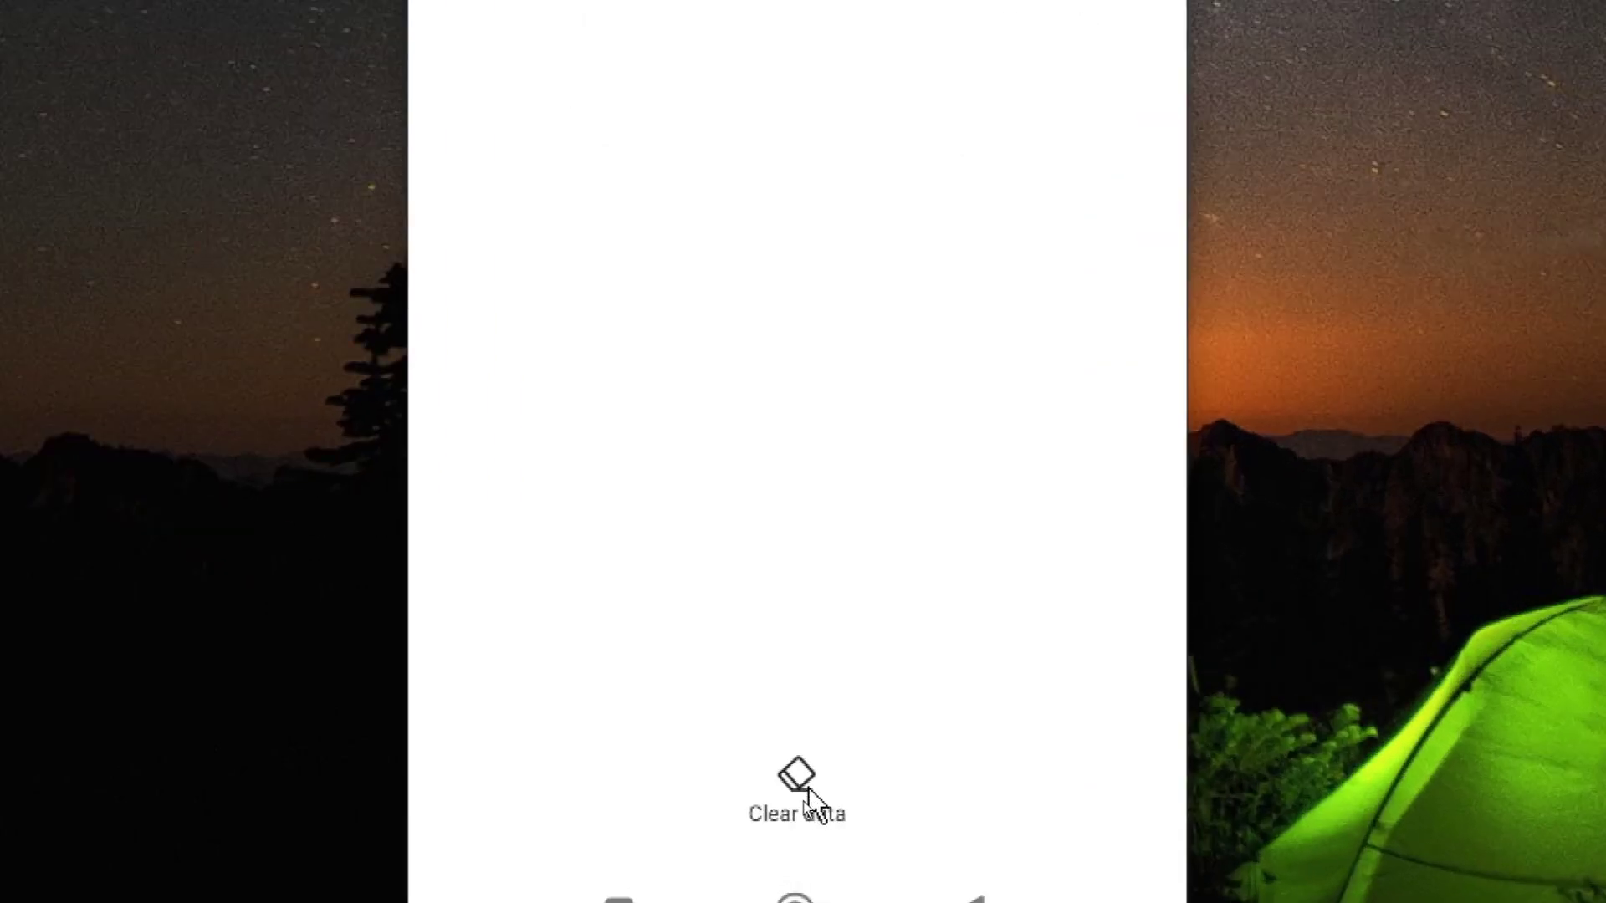
- Clear only MovieBox's cache from the Clear data options and confirm with OK
{"action": "left_click", "coordinate": [801, 803]}
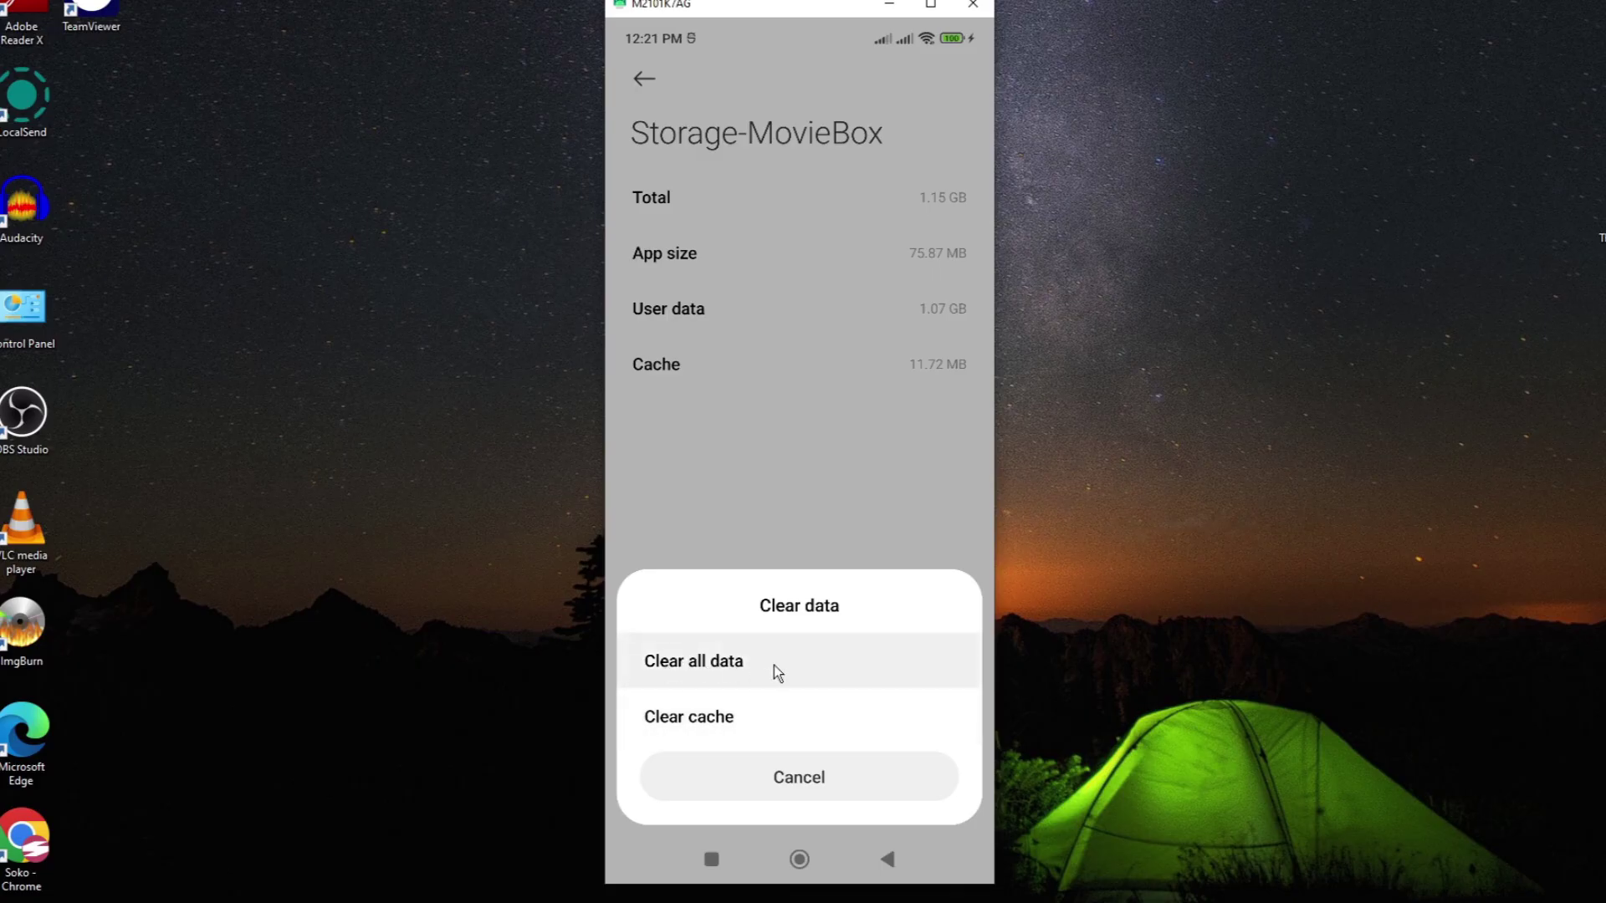
{"action": "left_click", "coordinate": [714, 717]}
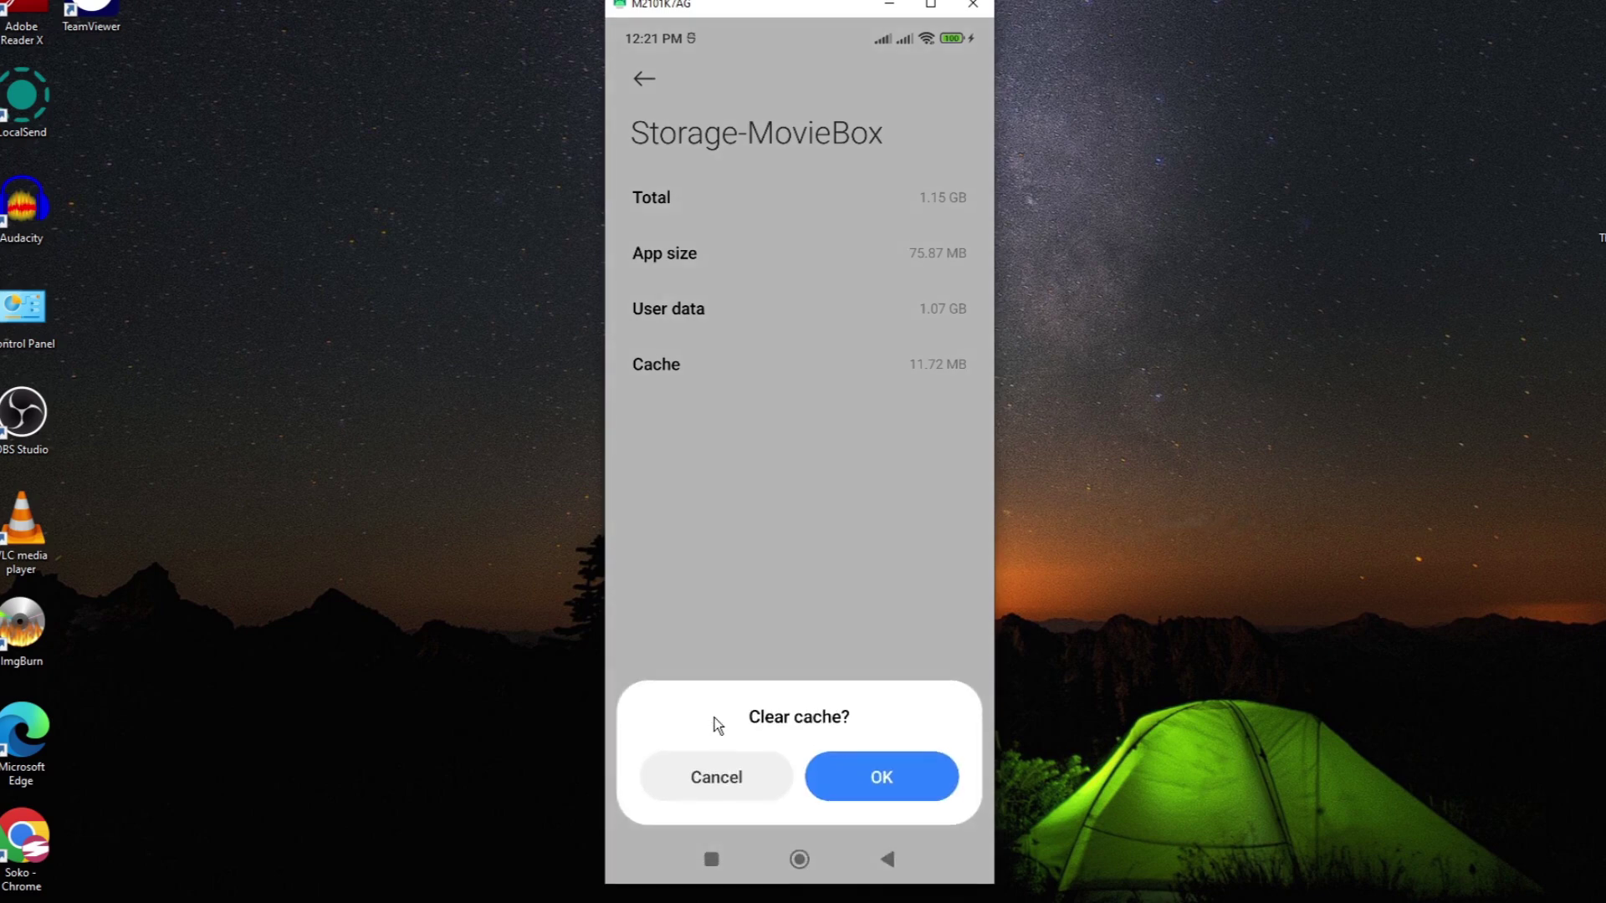
{"action": "left_click", "coordinate": [854, 778]}
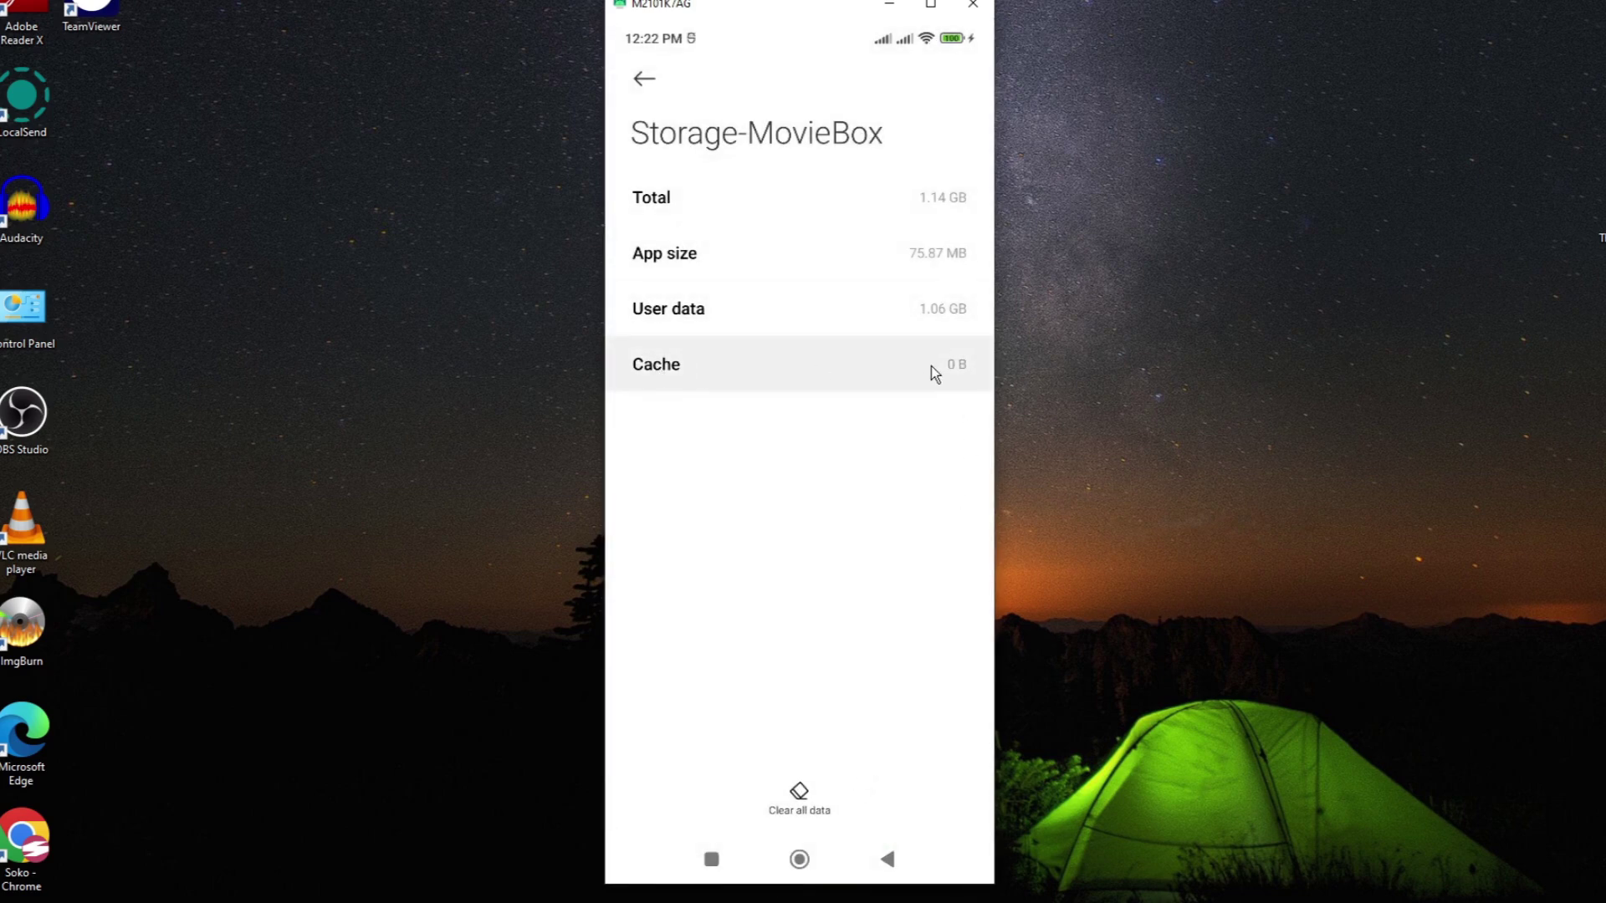
- Relaunch MovieBox from the app drawer to confirm it loads, then return Home
{"action": "left_click", "coordinate": [800, 860]}
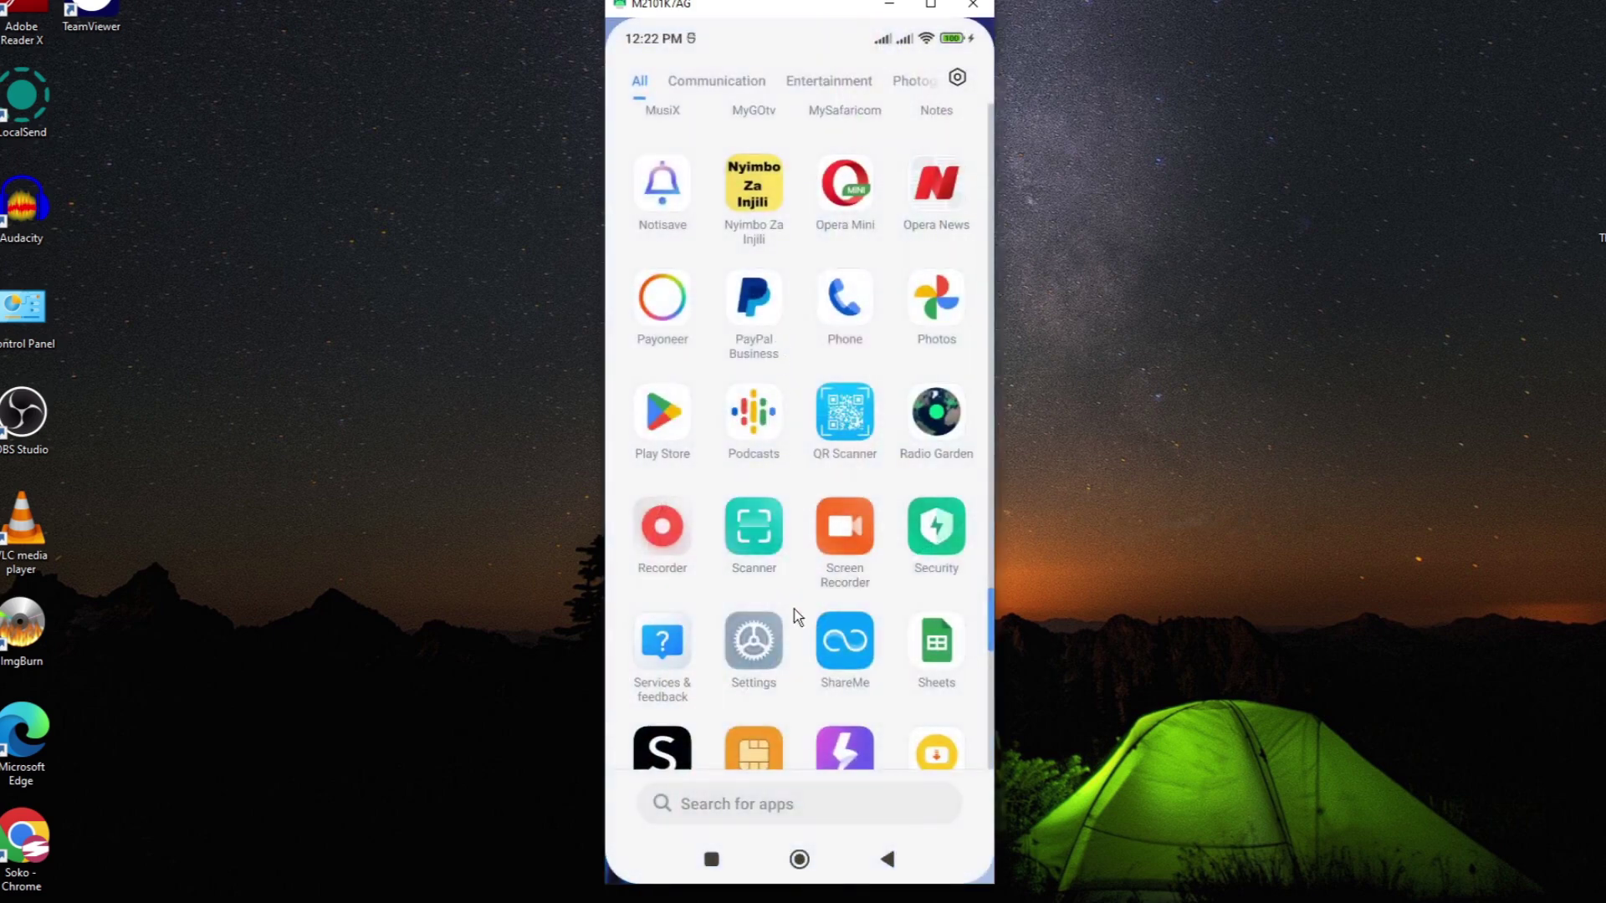
{"action": "scroll", "coordinate": [810, 642], "scroll_direction": "up", "scroll_amount": 2}
{"action": "scroll", "coordinate": [809, 643], "scroll_direction": "up", "scroll_amount": 1}
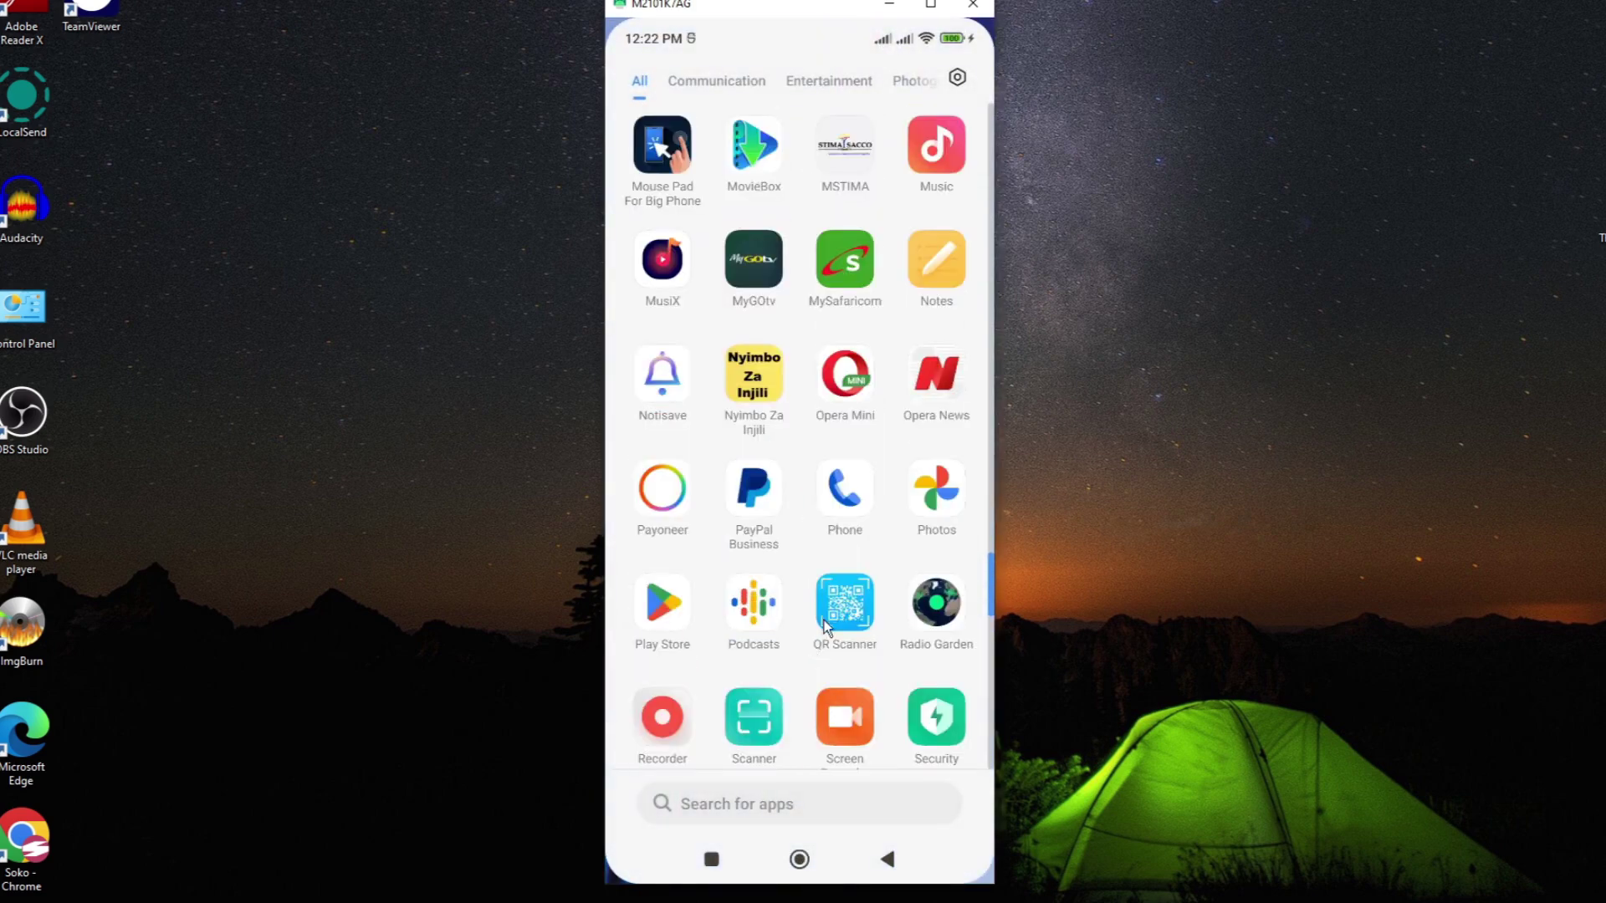
{"action": "left_click", "coordinate": [754, 145]}
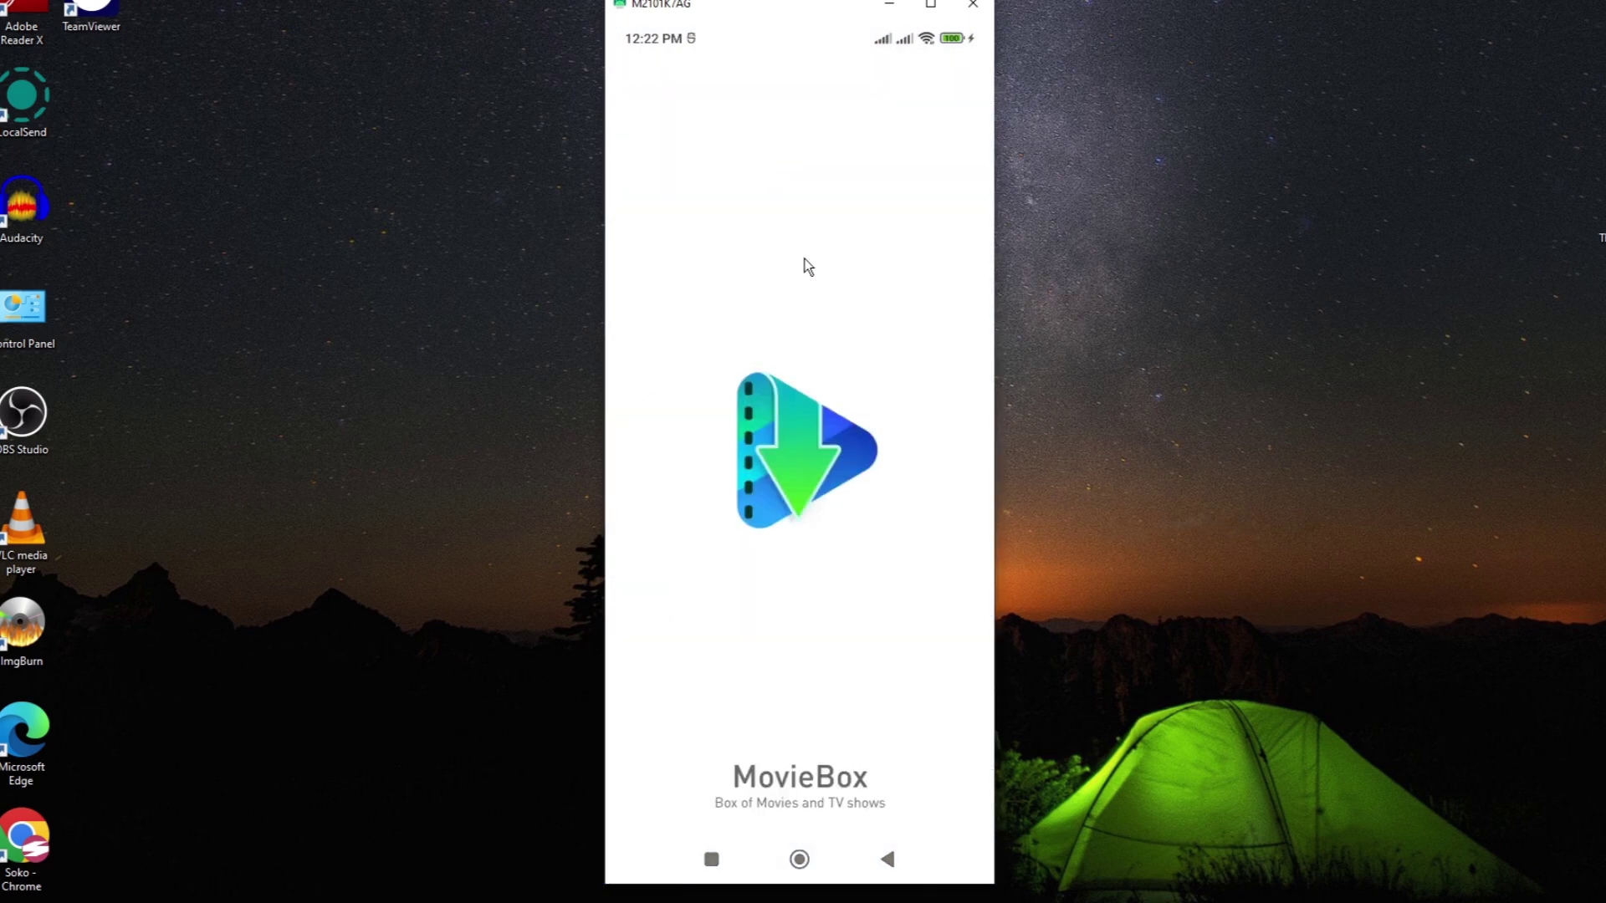
{"action": "left_click", "coordinate": [799, 860]}
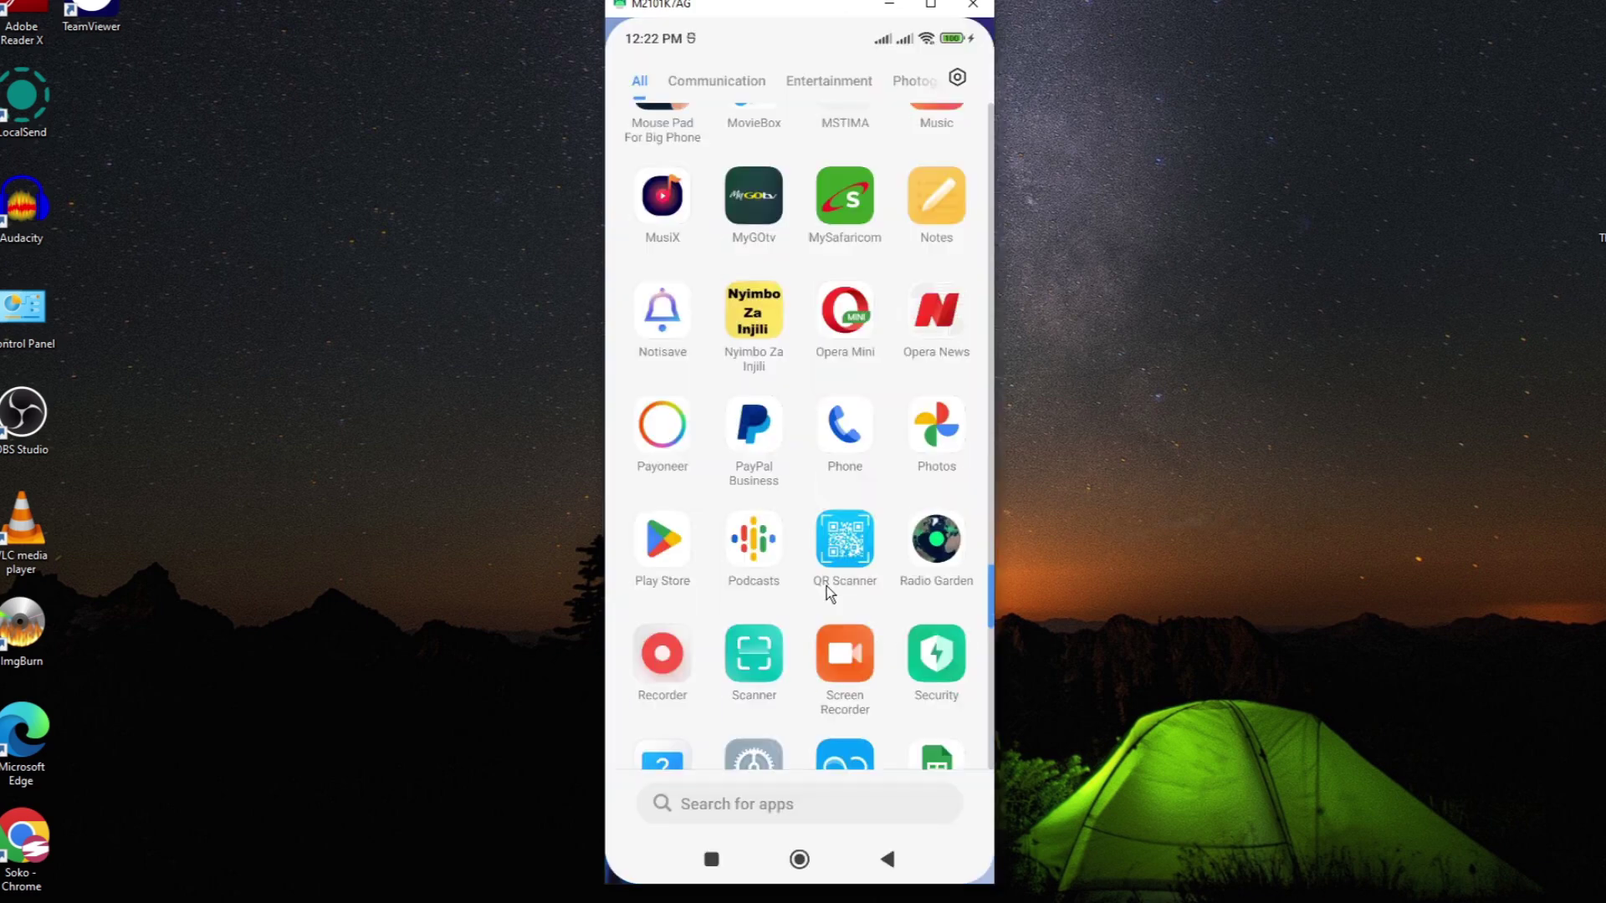
- Reopen MovieBox's Storage page through Settings > Apps, now showing 561 KB cache
{"action": "left_click", "coordinate": [755, 757]}
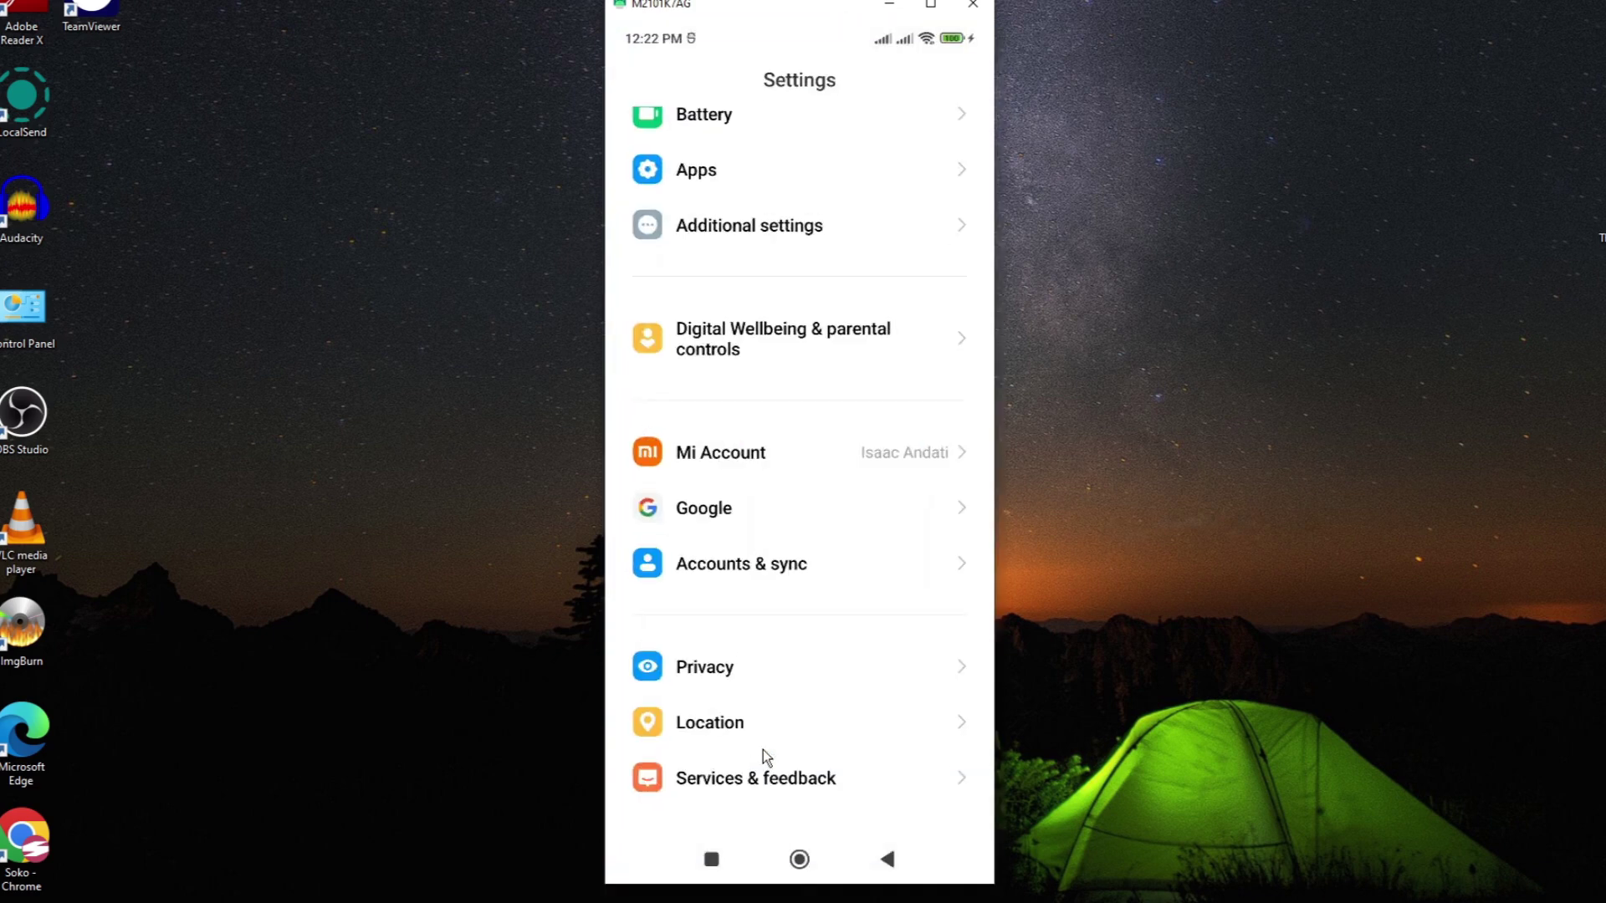
{"action": "left_click", "coordinate": [716, 180]}
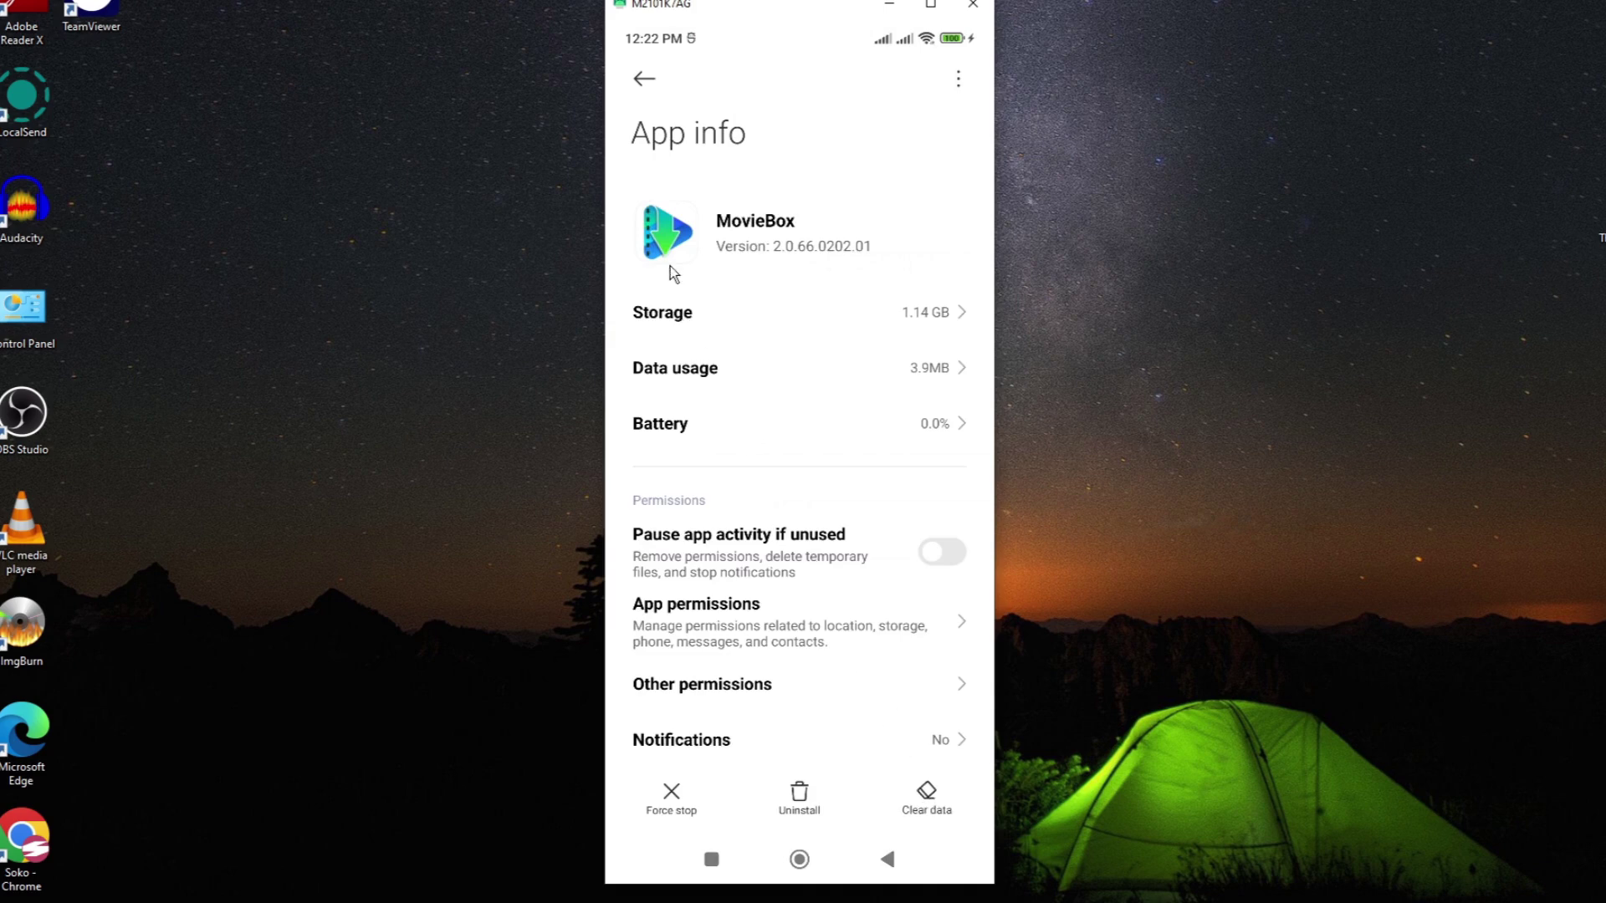
{"action": "left_click", "coordinate": [694, 319]}
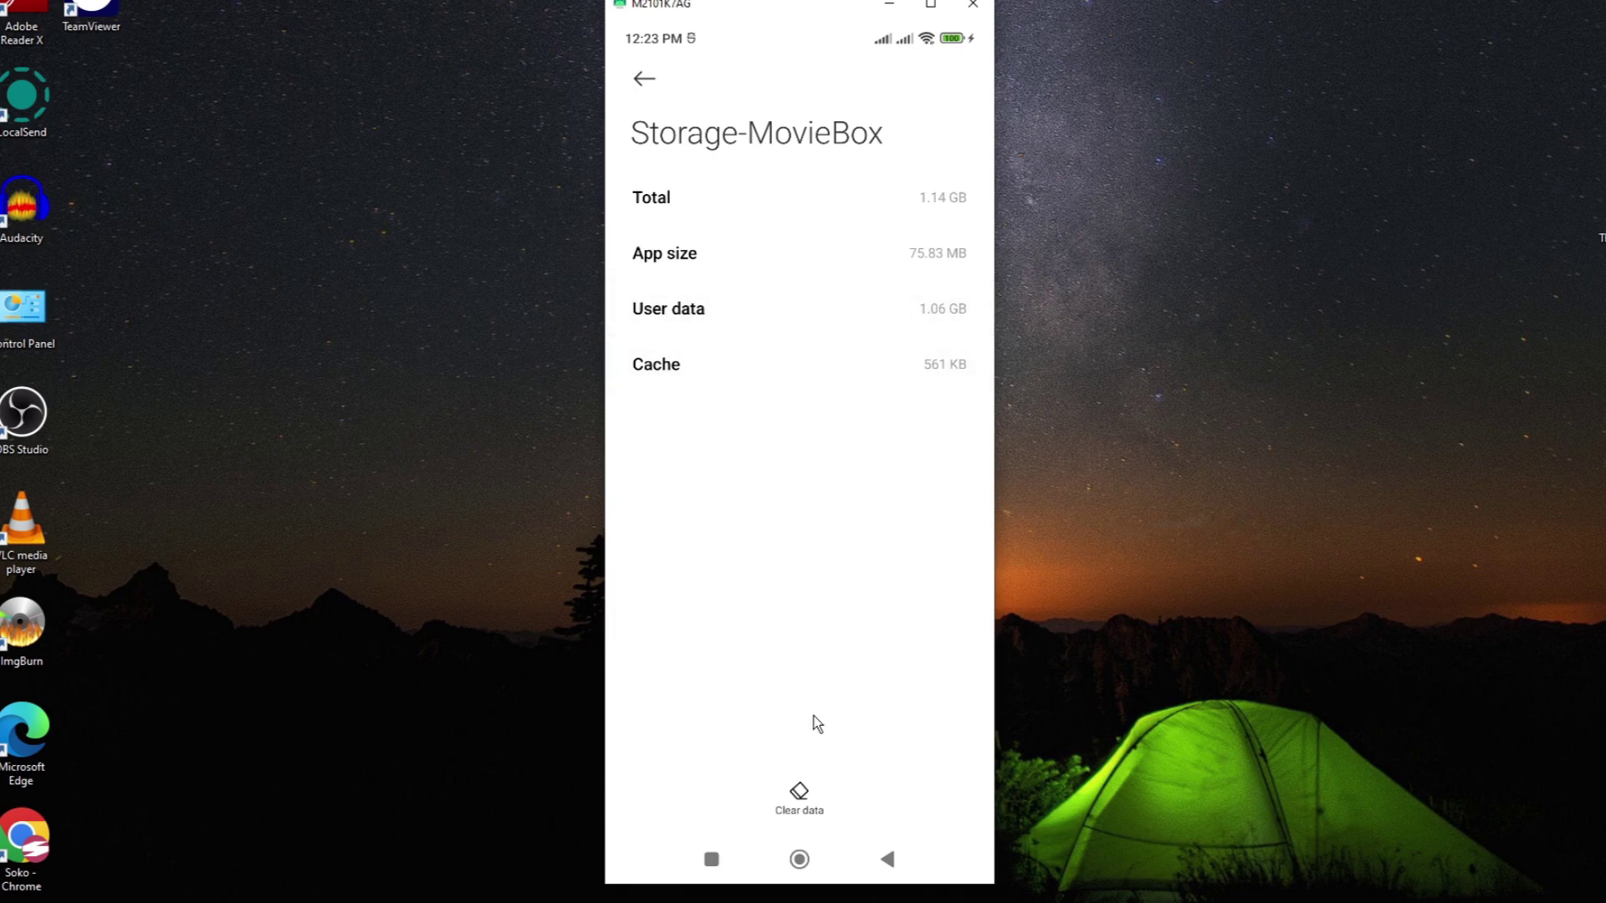
{"action": "left_click", "coordinate": [798, 790]}
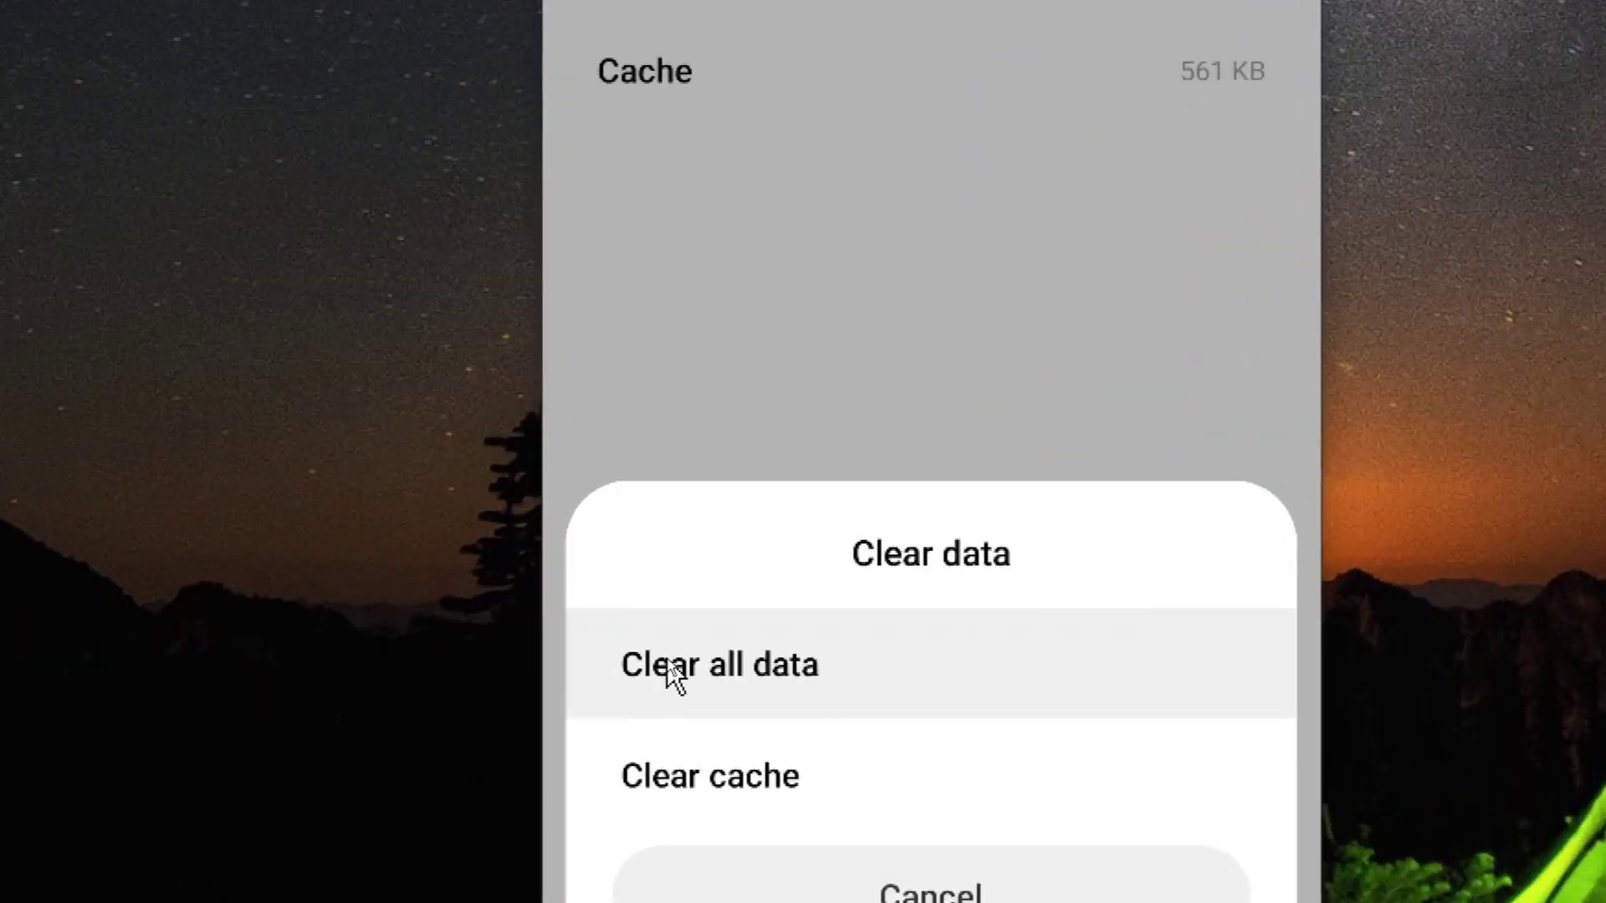
{"action": "left_click", "coordinate": [674, 675]}
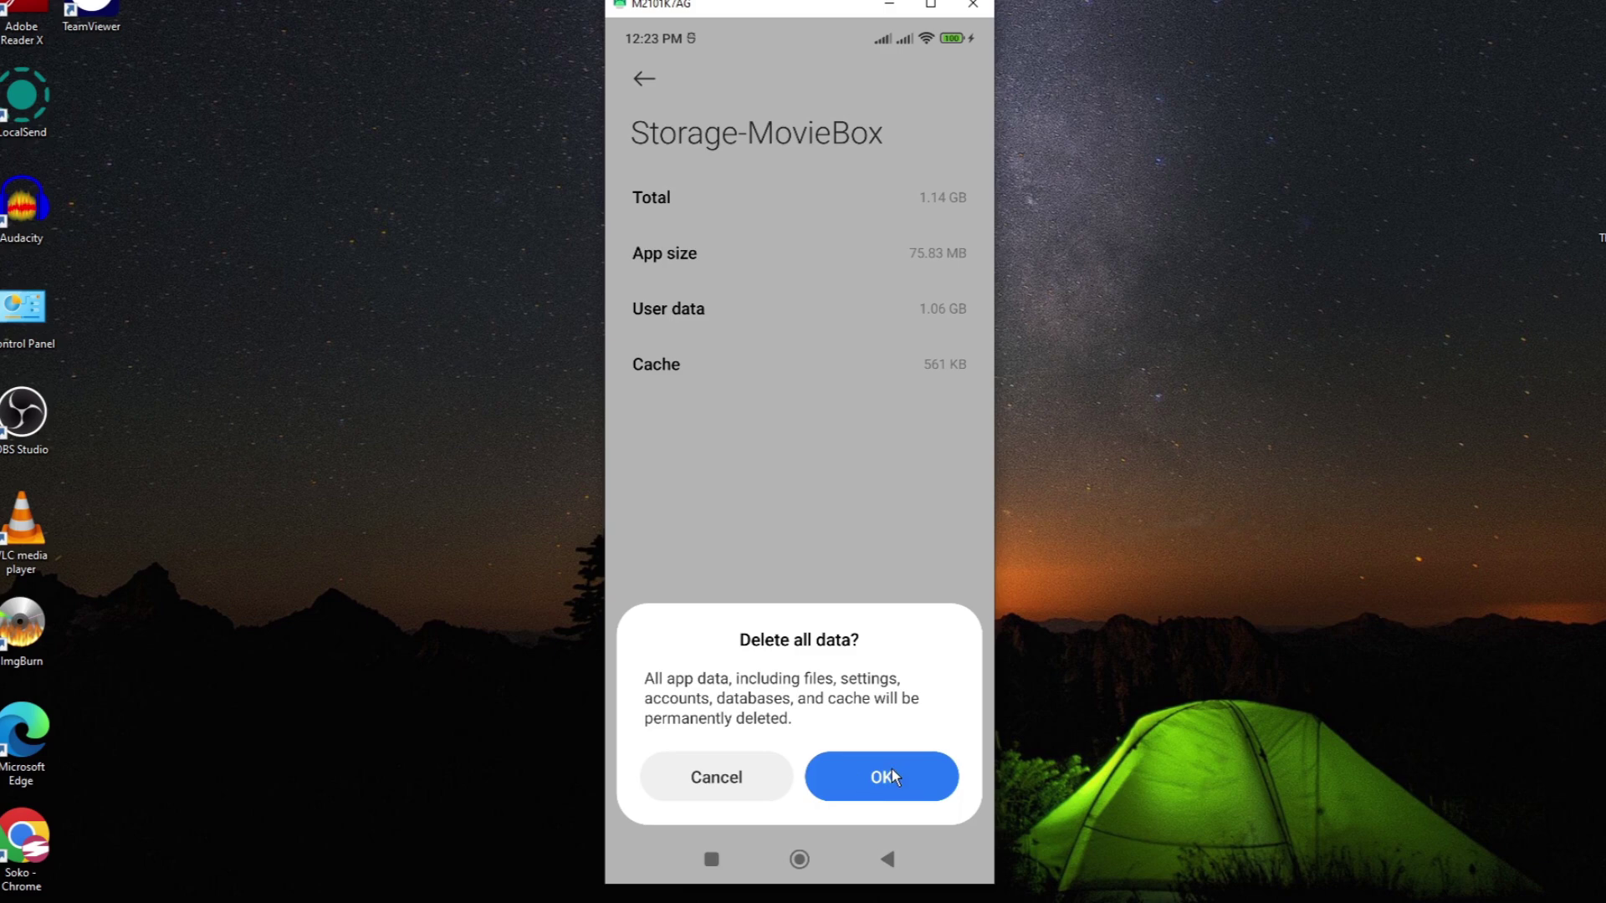
{"action": "left_click", "coordinate": [745, 776]}
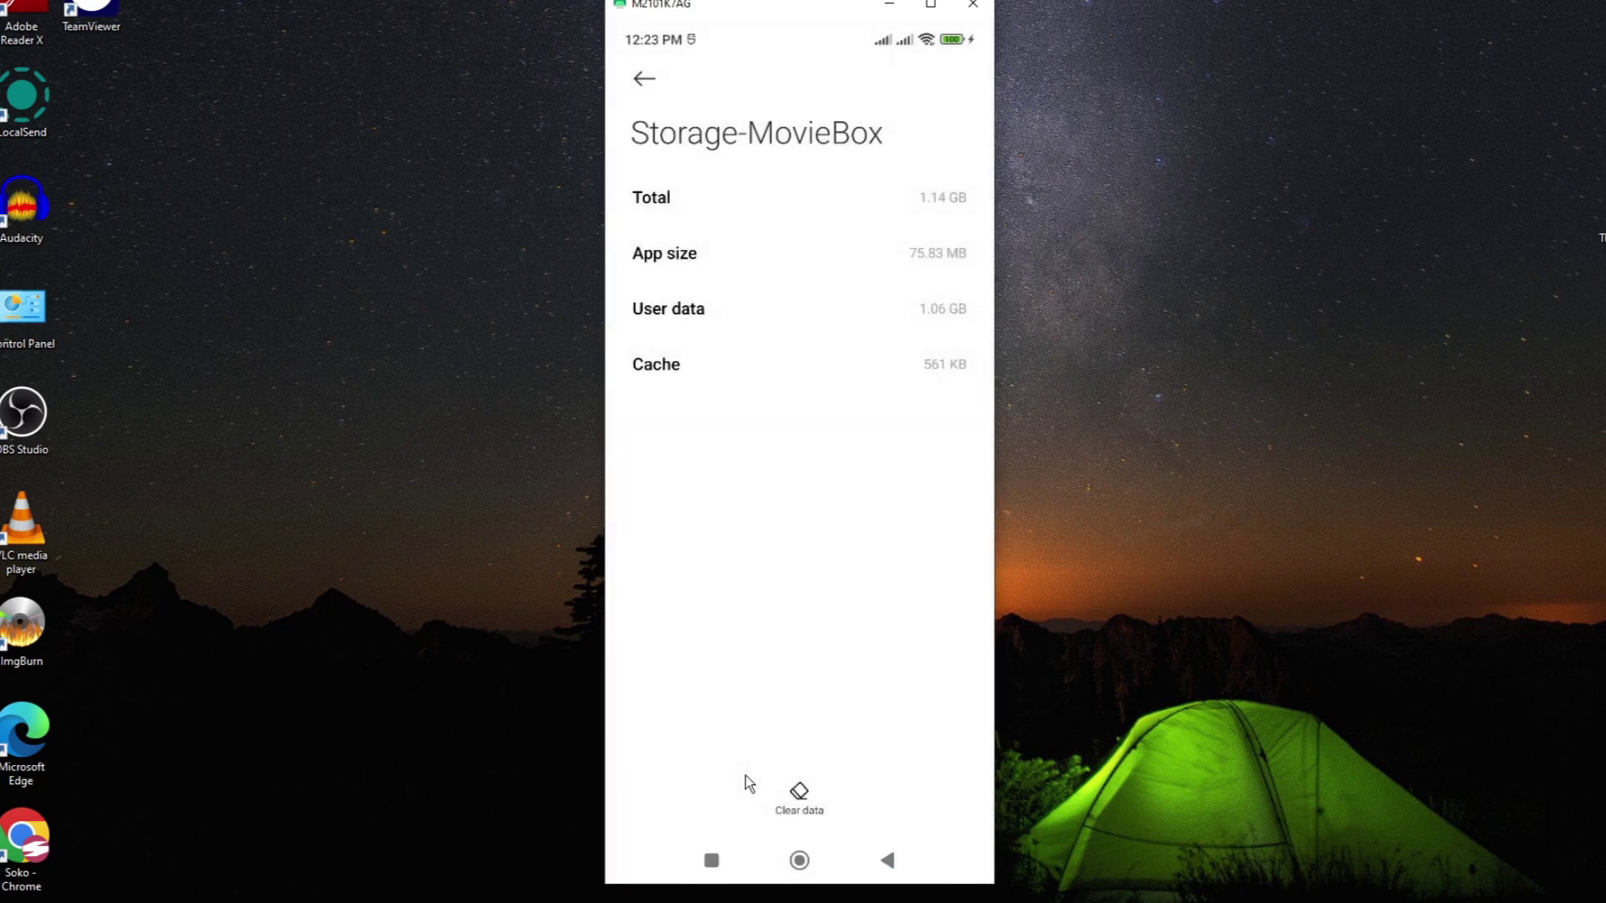
- Leave Settings and return to the app drawer
{"action": "left_click", "coordinate": [798, 858]}
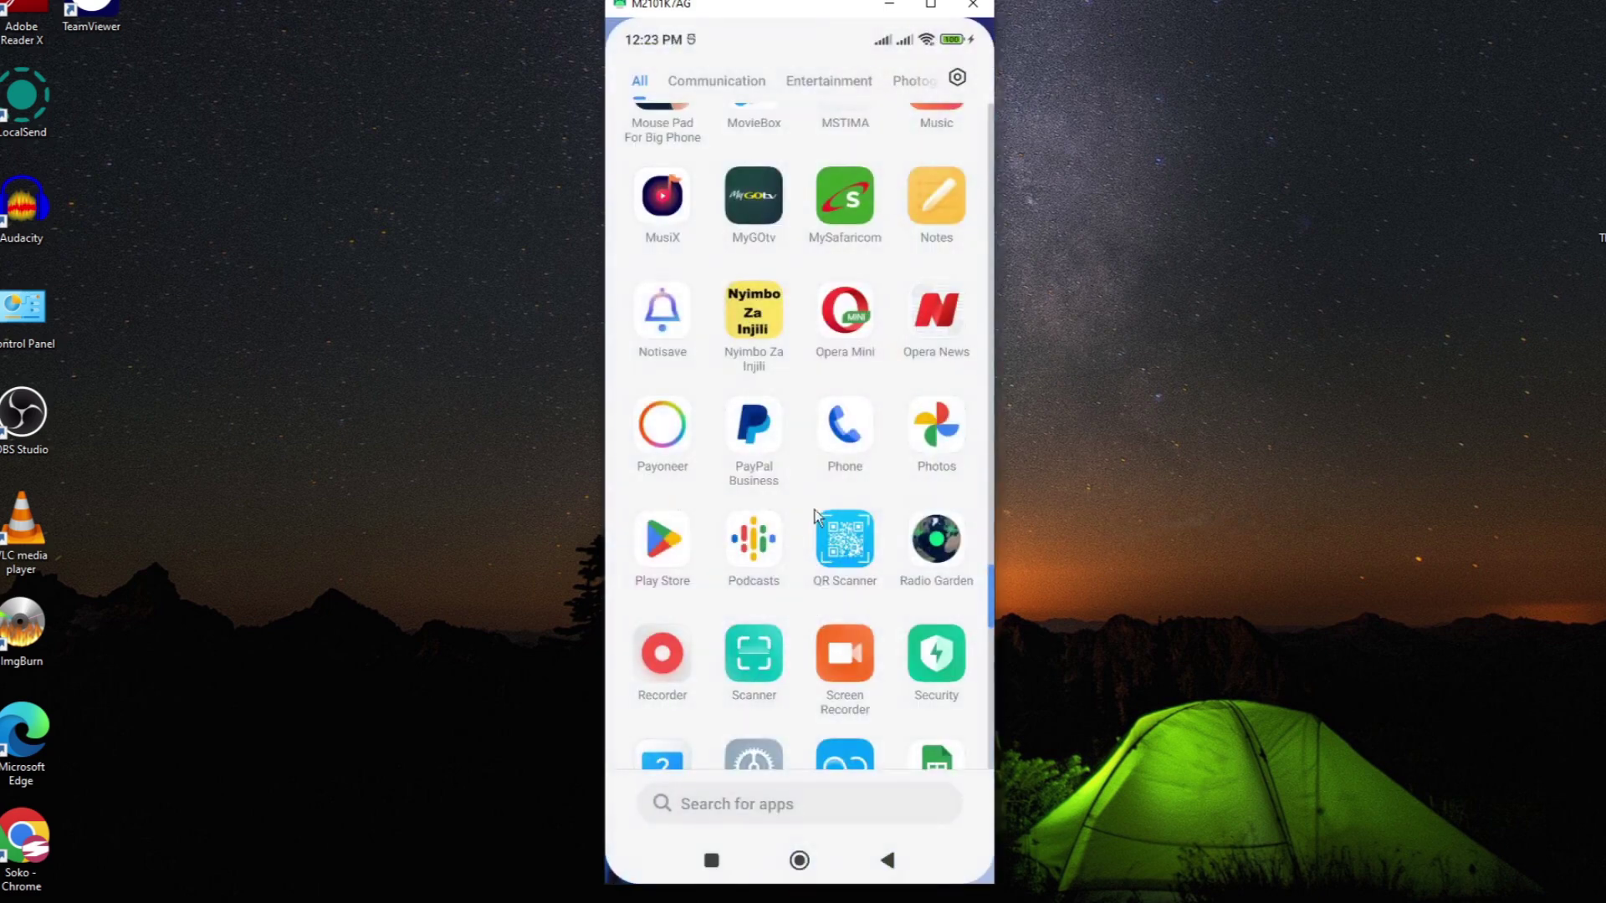
{"action": "scroll", "coordinate": [818, 498], "scroll_direction": "up", "scroll_amount": 3}
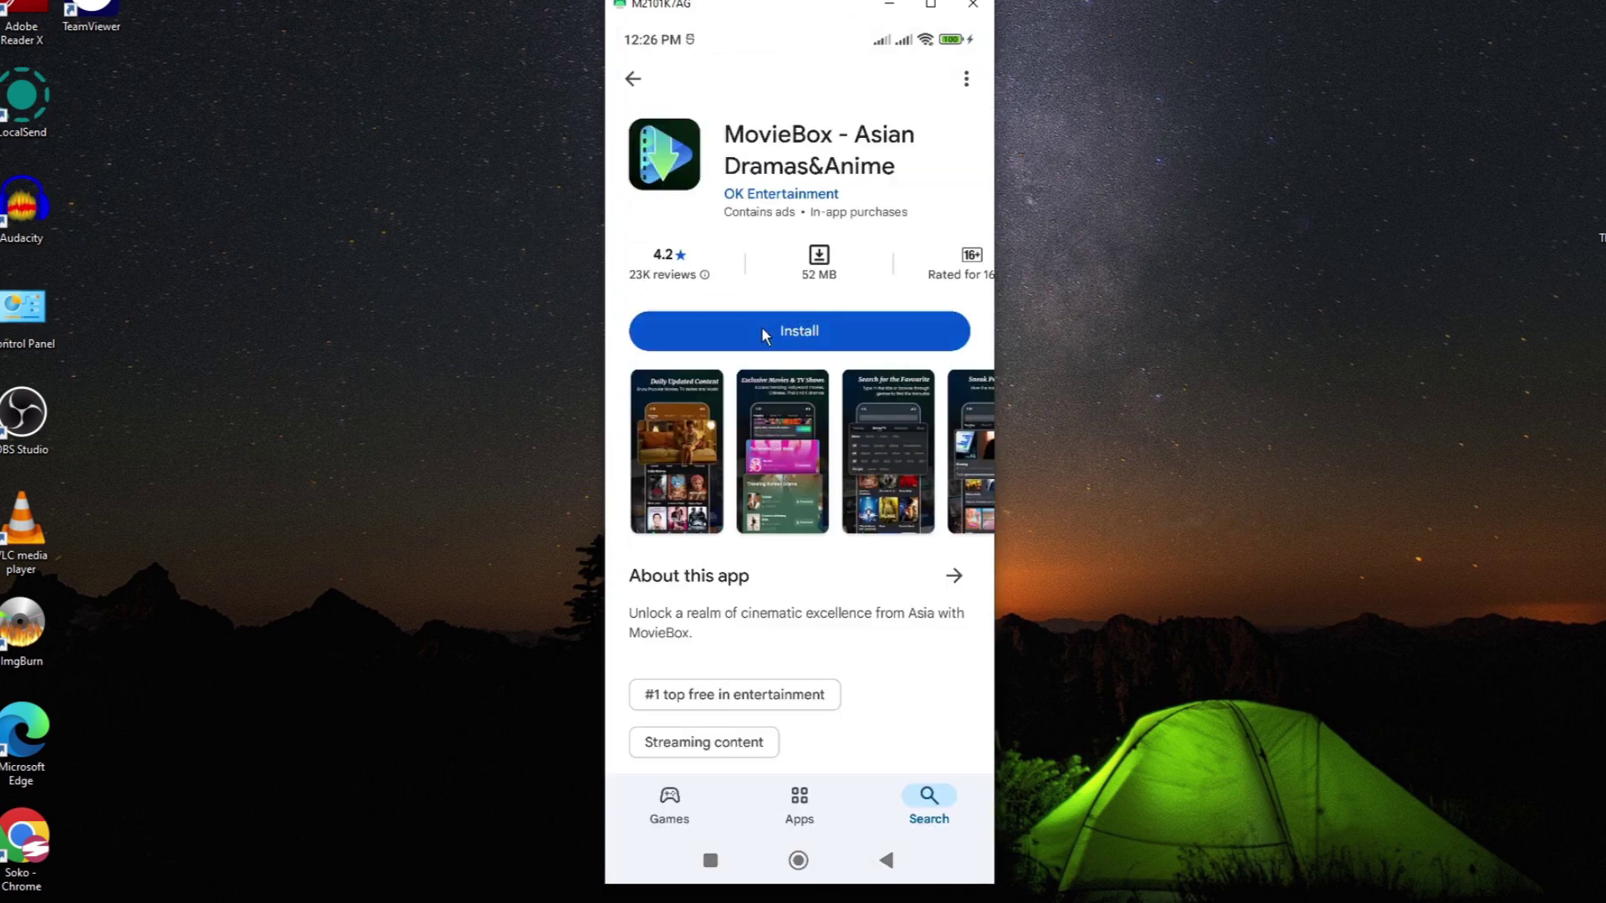
- Start reinstalling MovieBox from its Play Store listing
{"action": "left_click", "coordinate": [809, 337]}
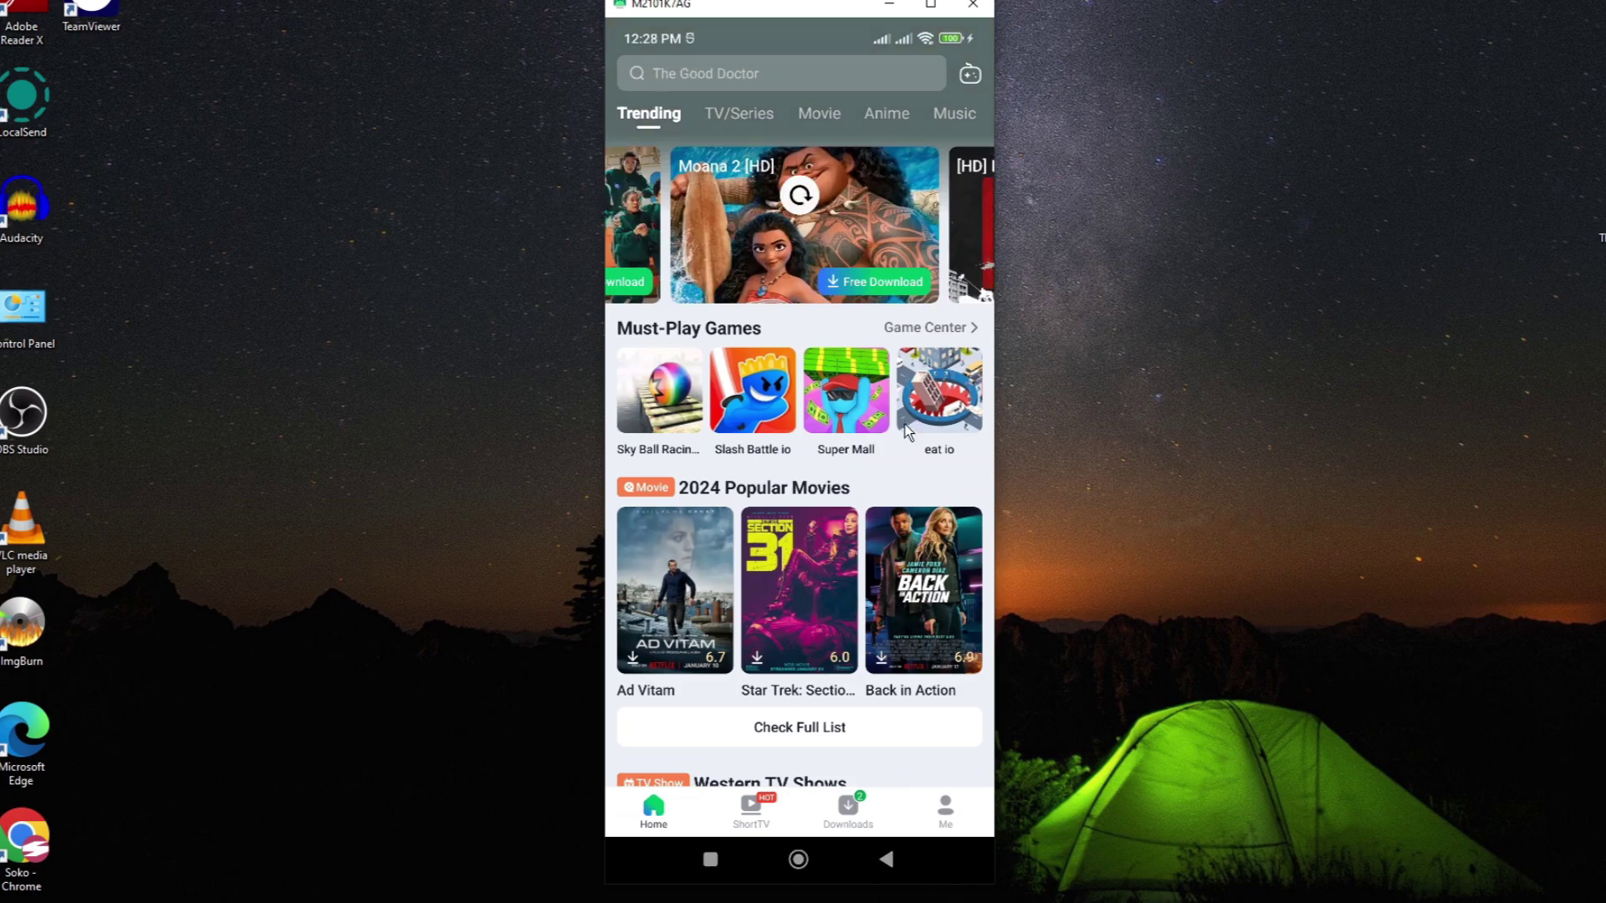
{"action": "scroll", "coordinate": [904, 436], "scroll_direction": "down", "scroll_amount": 3}
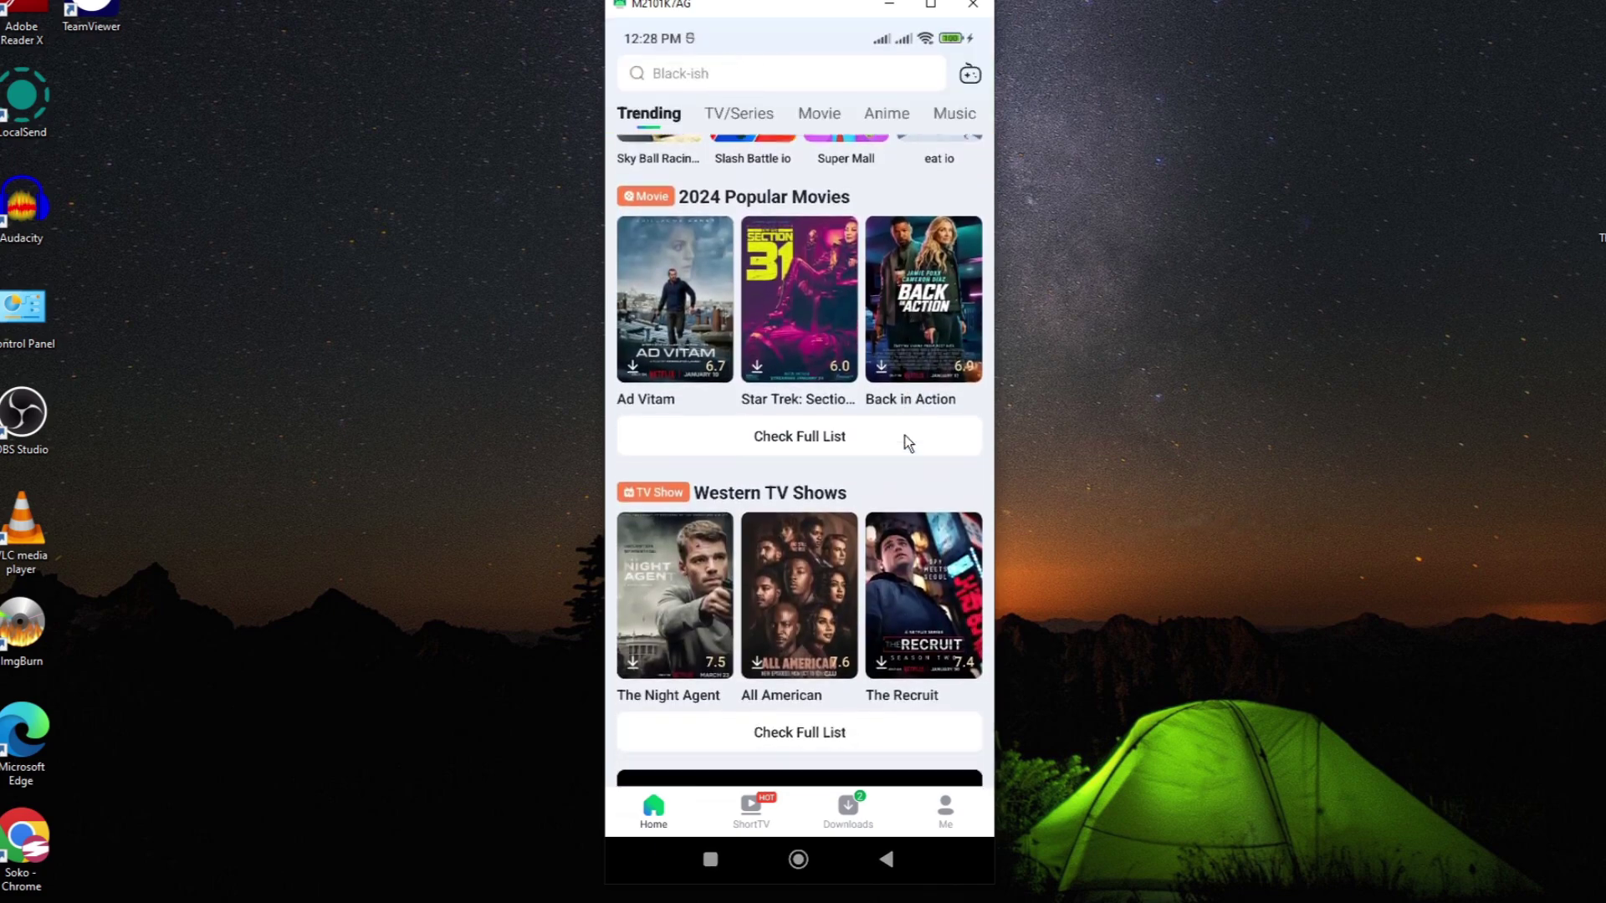
{"action": "scroll", "coordinate": [905, 435], "scroll_direction": "down", "scroll_amount": 3}
{"action": "scroll", "coordinate": [905, 432], "scroll_direction": "down", "scroll_amount": 2}
{"action": "scroll", "coordinate": [909, 426], "scroll_direction": "down", "scroll_amount": 2}
{"action": "scroll", "coordinate": [909, 427], "scroll_direction": "down", "scroll_amount": 2}
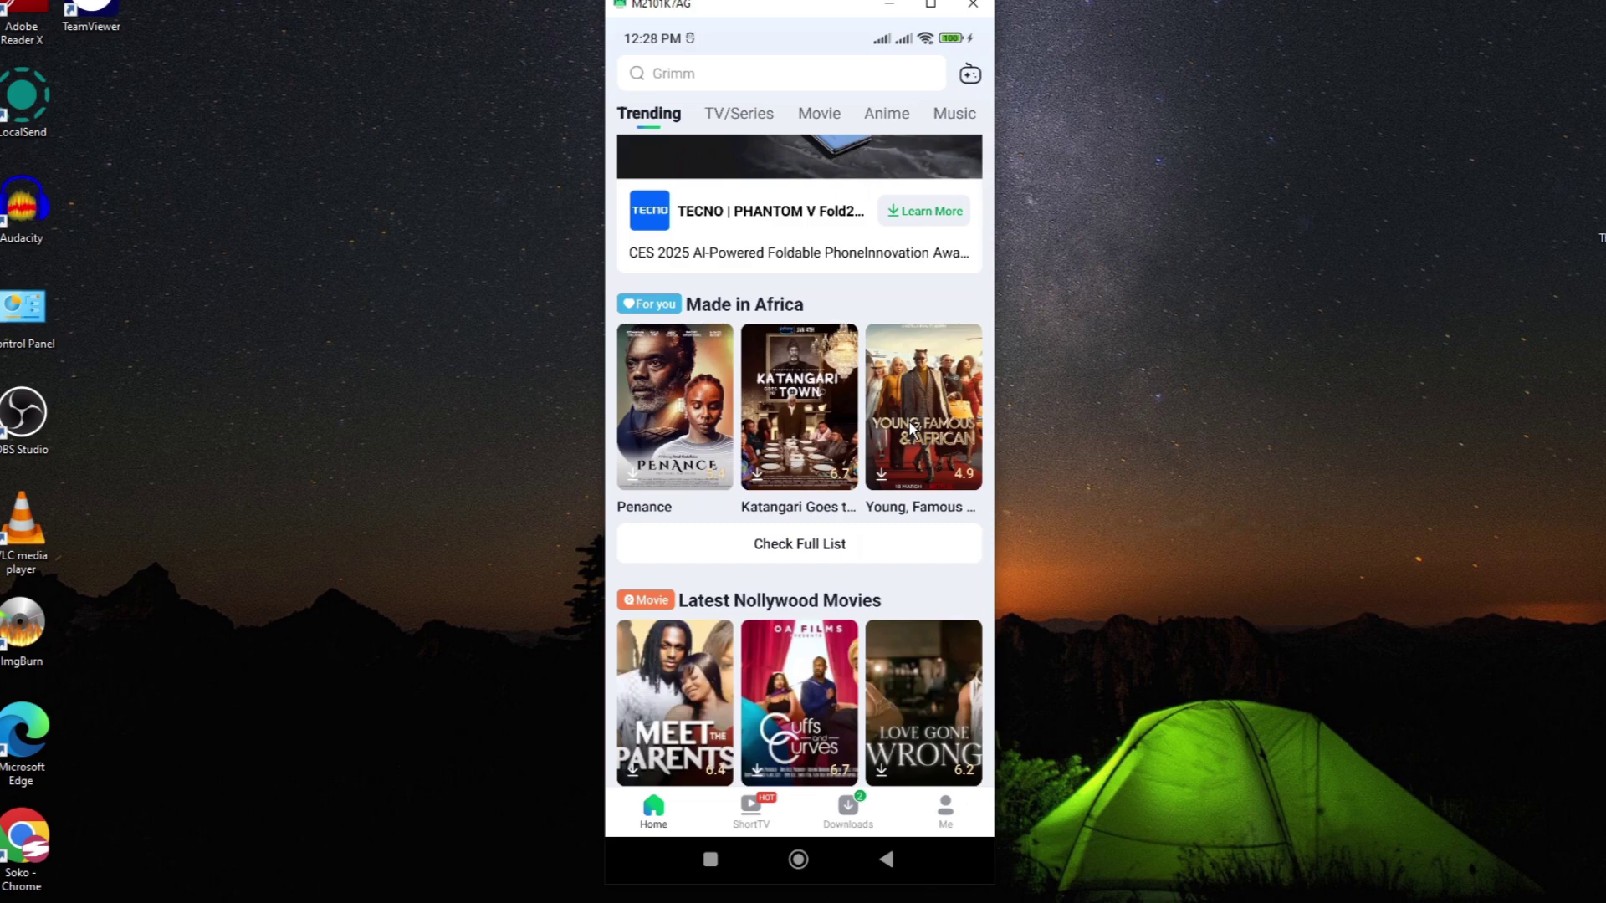